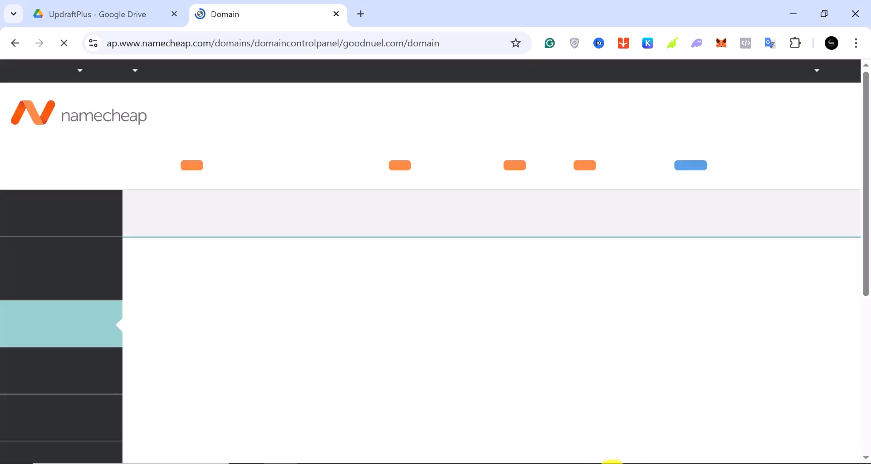
# - Open the choices for the nameserver type in the domain settings of goodnuel.com
pyautogui.scroll(-5, 400, 274)
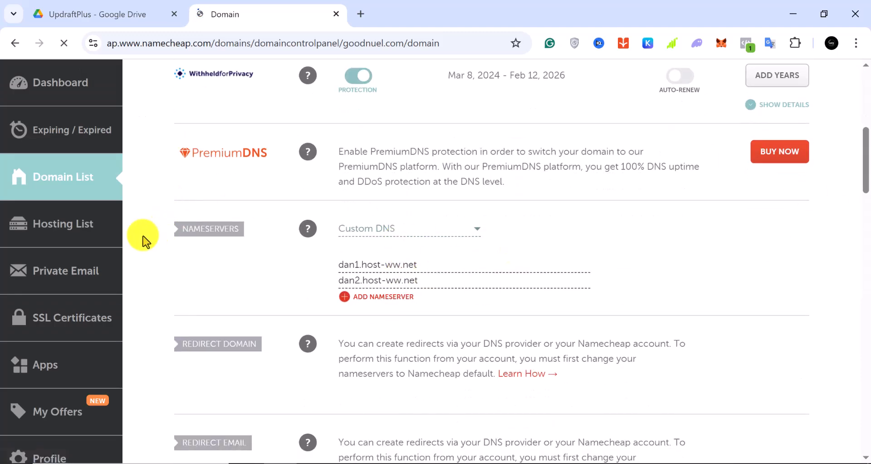
pyautogui.scroll(2, 342, 224)
pyautogui.scroll(-3, 342, 223)
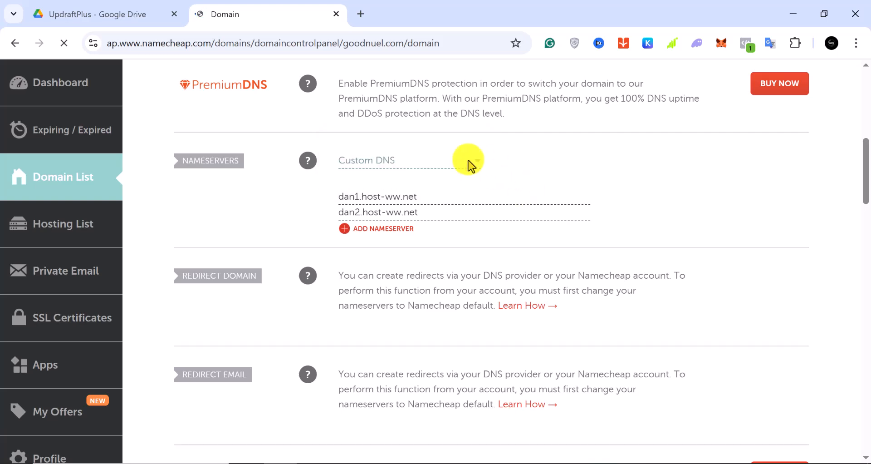
pyautogui.click(469, 165)
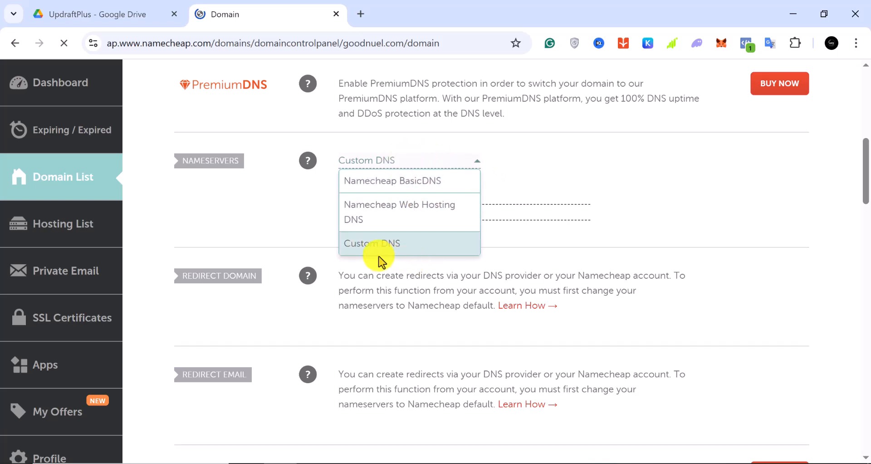
# - Switch to Hostinger's hPanel and start adding a WordPress website to the Premium Web Hosting plan
pyautogui.click(645, 463)
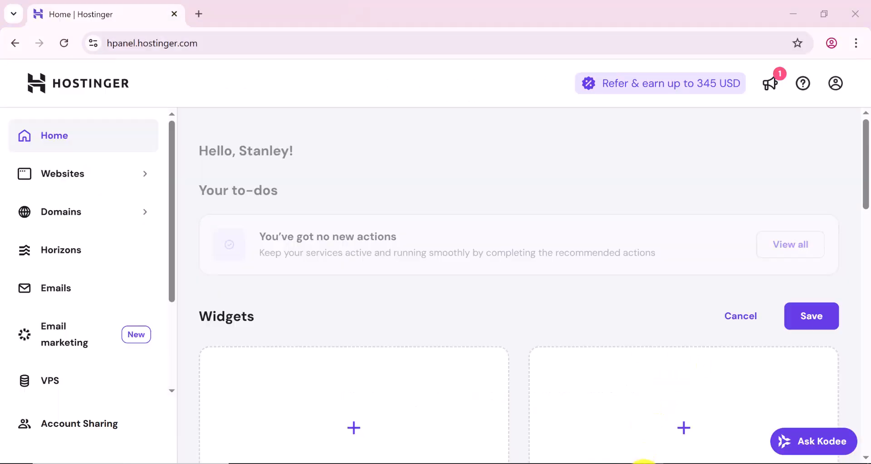
pyautogui.click(55, 181)
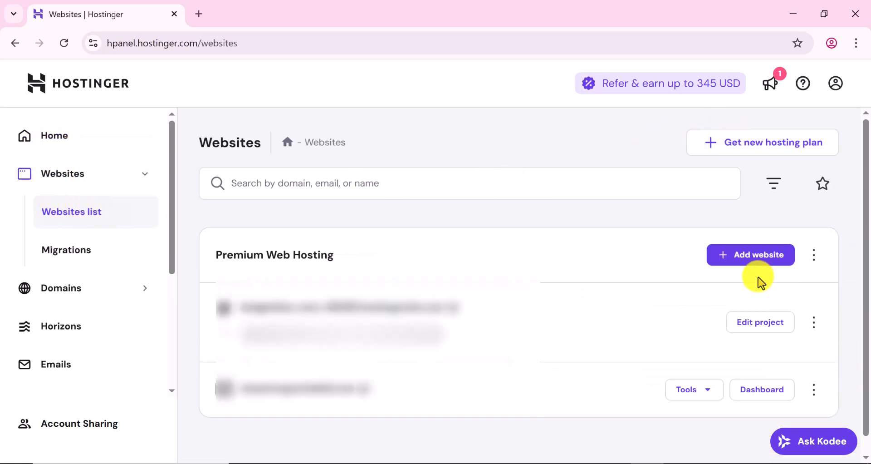
pyautogui.click(749, 256)
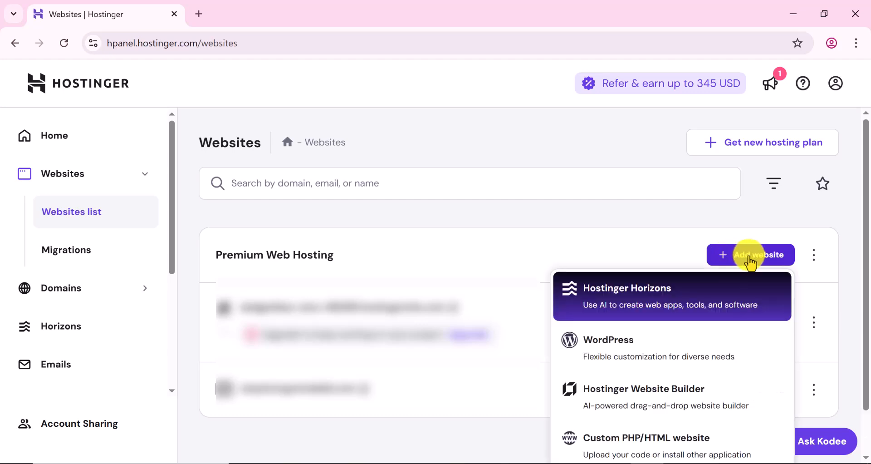
pyautogui.click(646, 350)
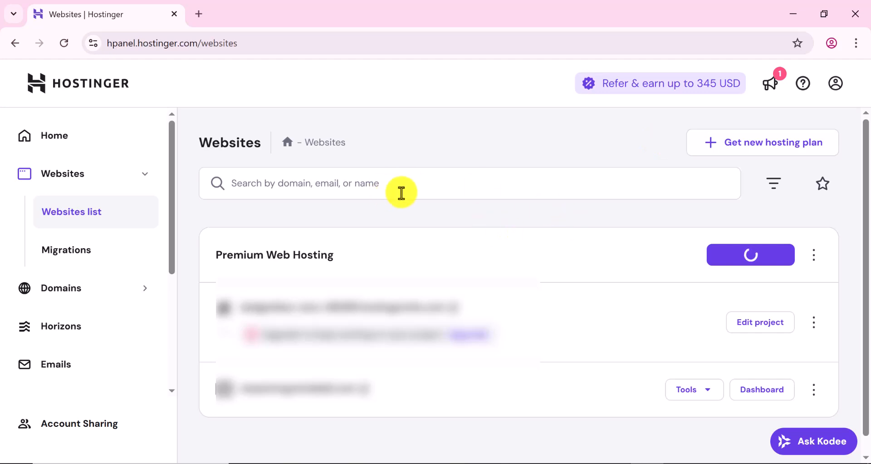
pyautogui.scroll(-1, 150, 180)
pyautogui.scroll(1, 153, 184)
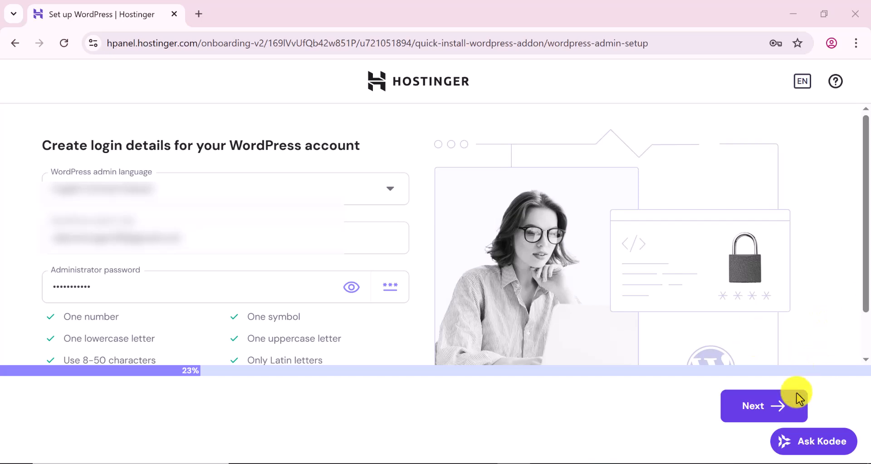
# - Accept the WordPress administrator login details, browse the pre-built websites, and choose to create a blank site
pyautogui.click(762, 406)
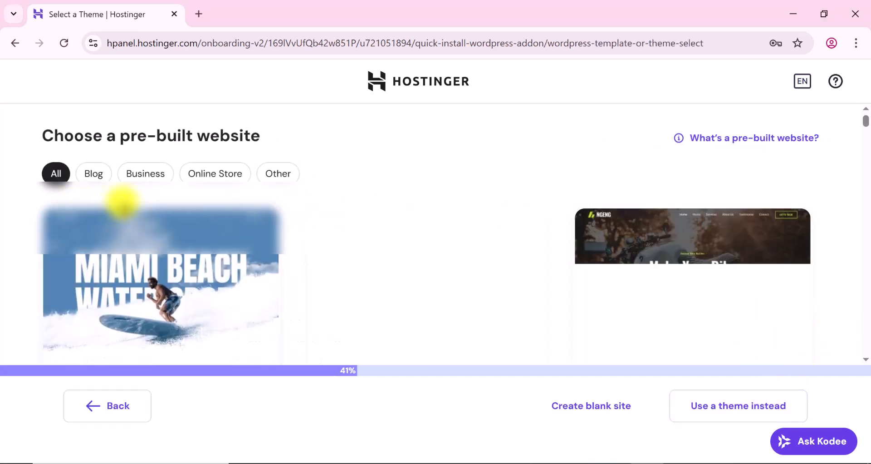
pyautogui.scroll(-2, 153, 186)
pyautogui.scroll(-15, 155, 193)
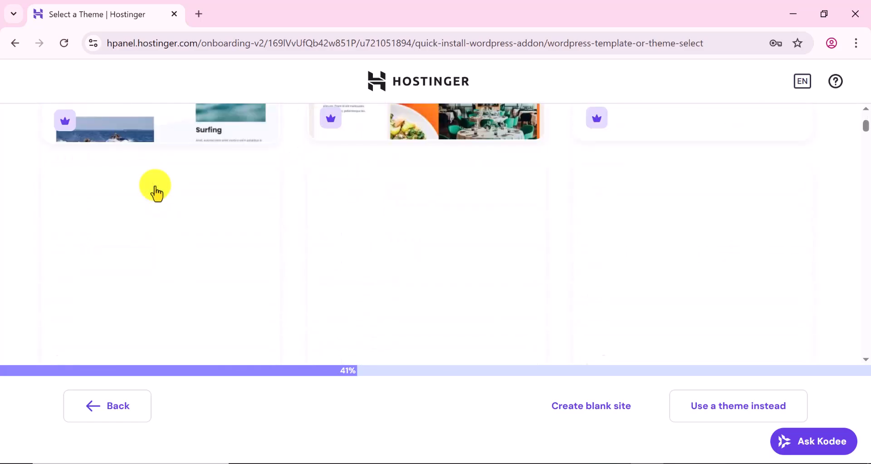
pyautogui.scroll(-20, 156, 191)
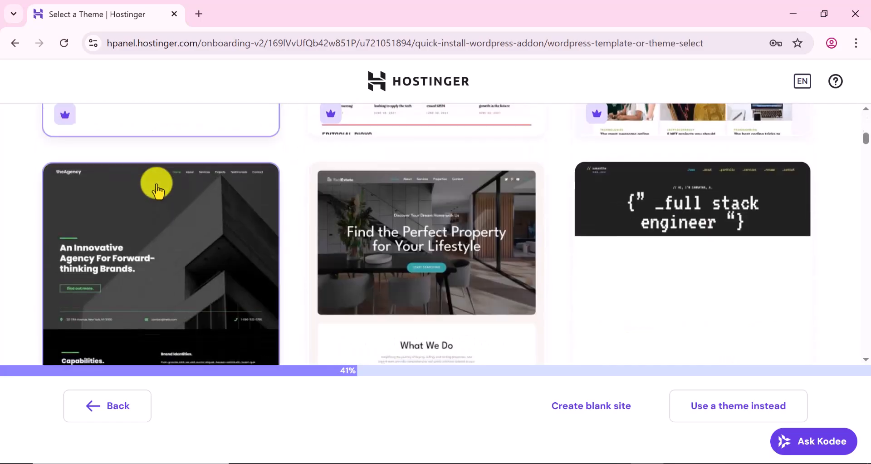
pyautogui.scroll(20, 156, 186)
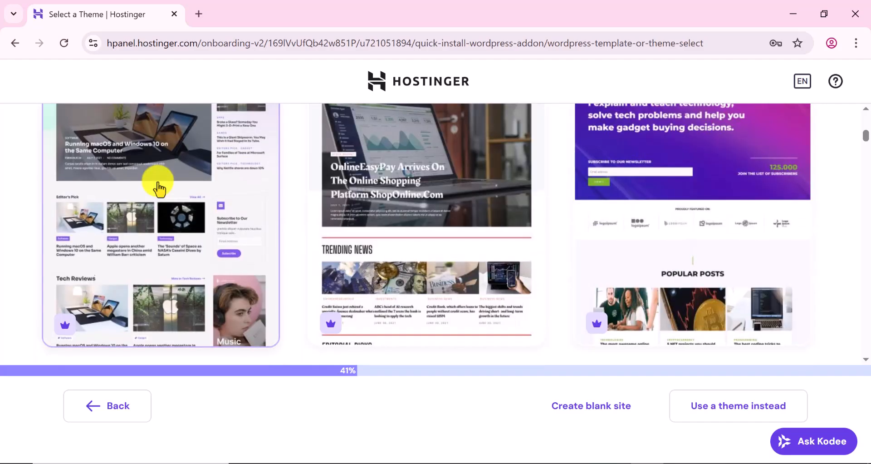
pyautogui.scroll(10, 159, 187)
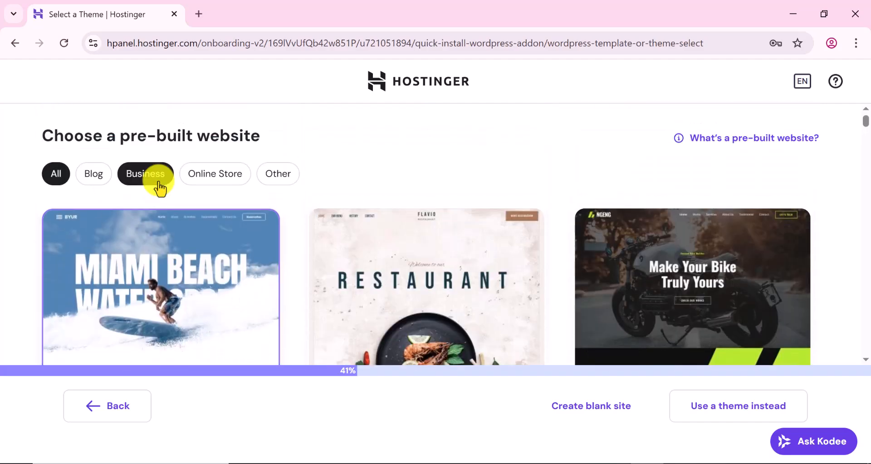
pyautogui.scroll(-12, 166, 184)
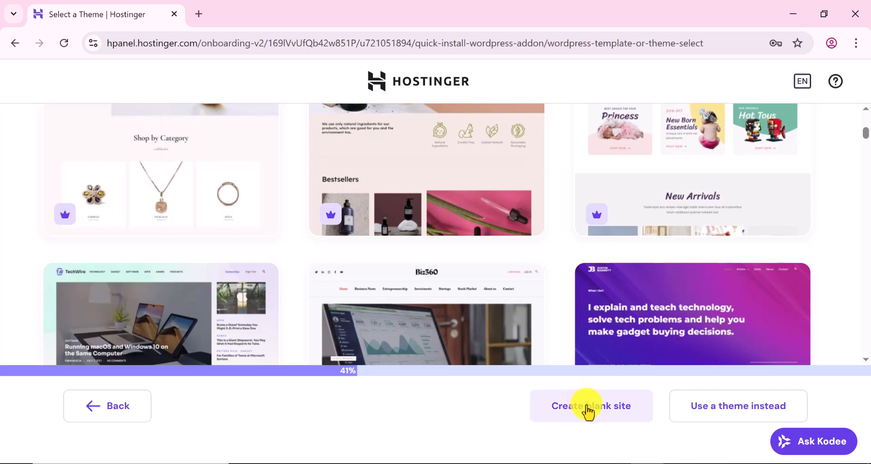
pyautogui.click(588, 410)
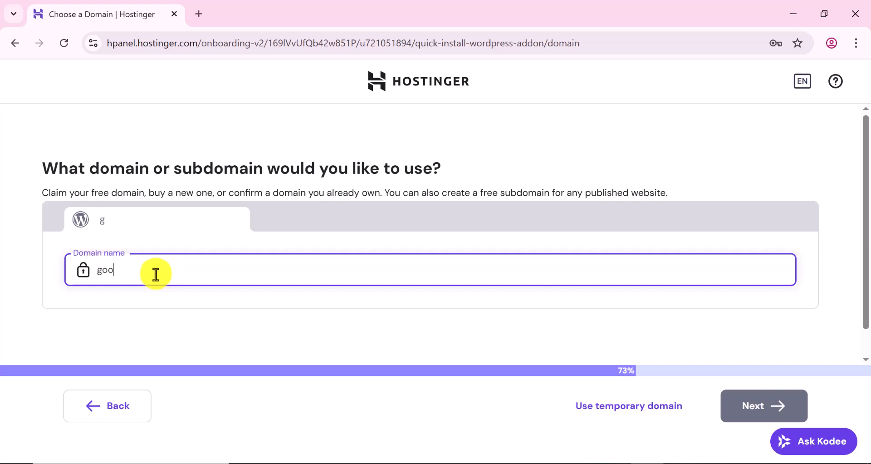
# - Use the already owned domain goodnuel.com for the new site and install WordPress
pyautogui.write('goodnuel.com')
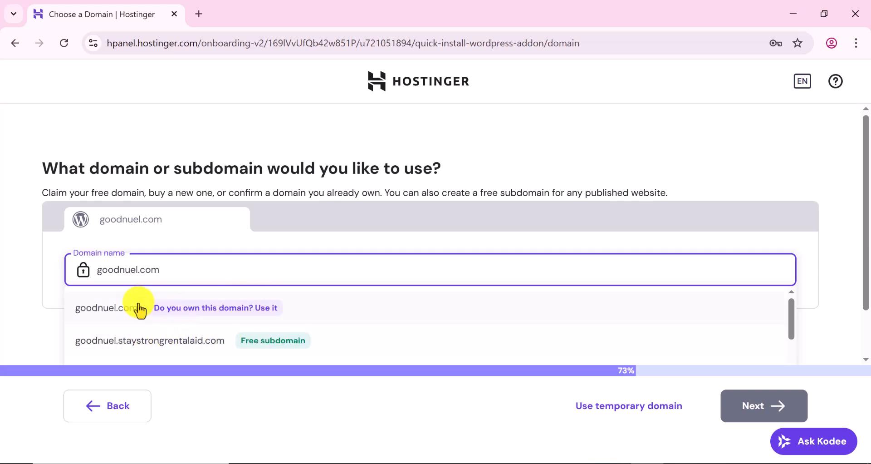
pyautogui.click(119, 315)
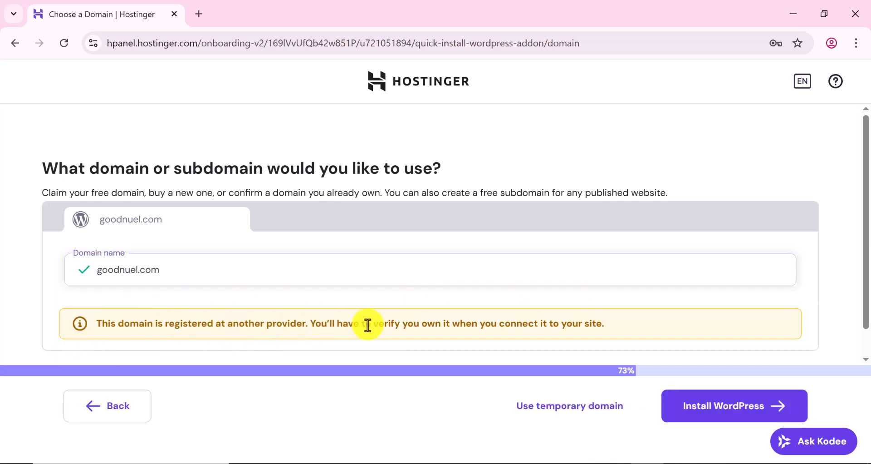
pyautogui.scroll(-1, 542, 308)
pyautogui.scroll(-1, 542, 311)
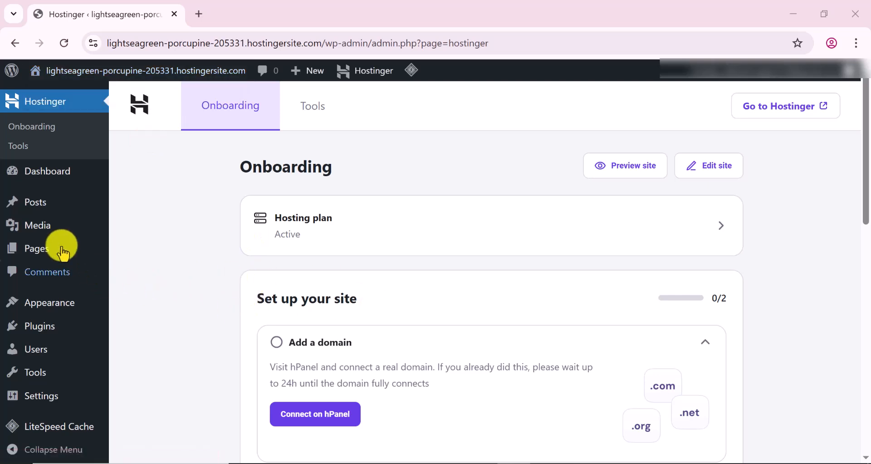
# - Review the site's WordPress onboarding page and follow its domain setup task to connect on hPanel
pyautogui.moveTo(55, 356)
pyautogui.scroll(-2, 399, 351)
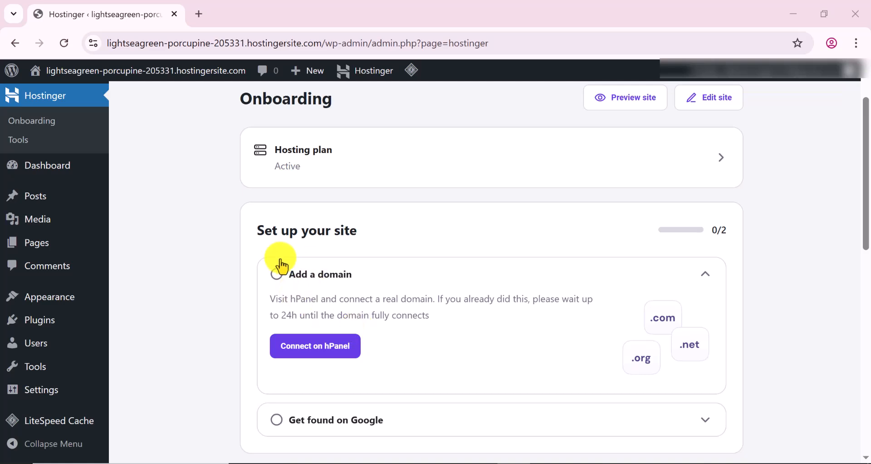
pyautogui.scroll(-5, 313, 313)
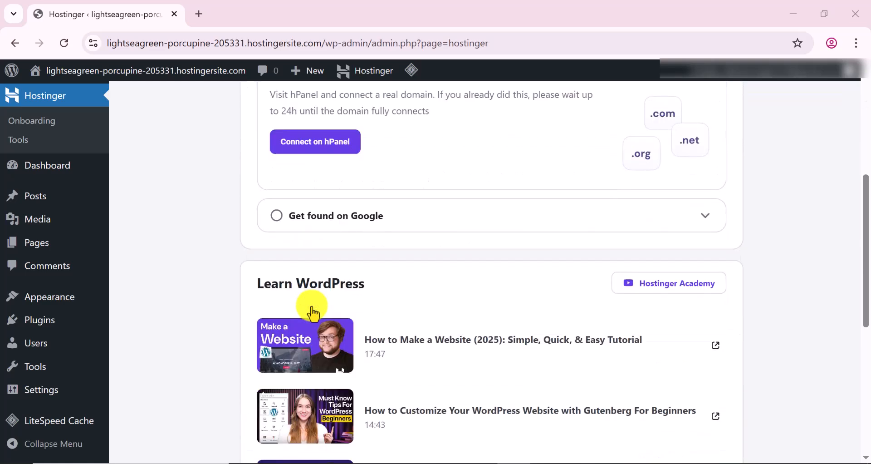
pyautogui.scroll(5, 312, 313)
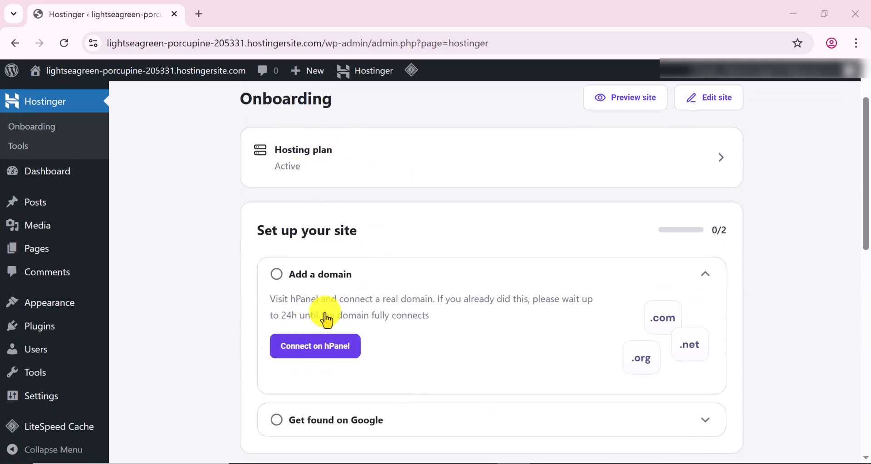
pyautogui.scroll(-2, 325, 317)
pyautogui.click(324, 279)
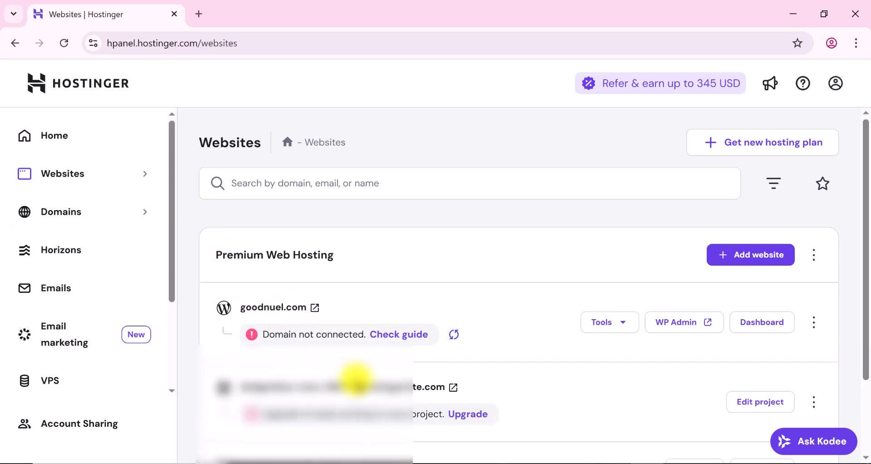
# - Open the goodnuel.com site from the websites list and check its front page and displayed site title
pyautogui.click(284, 313)
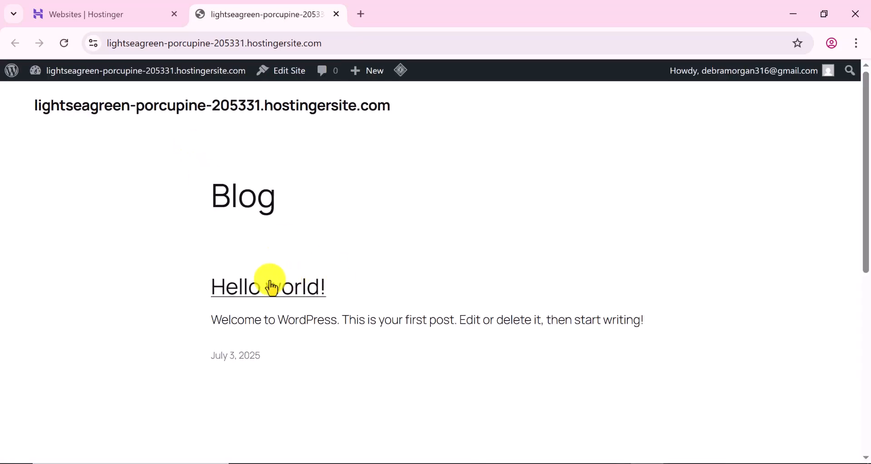
pyautogui.scroll(-4, 263, 270)
pyautogui.scroll(4, 102, 136)
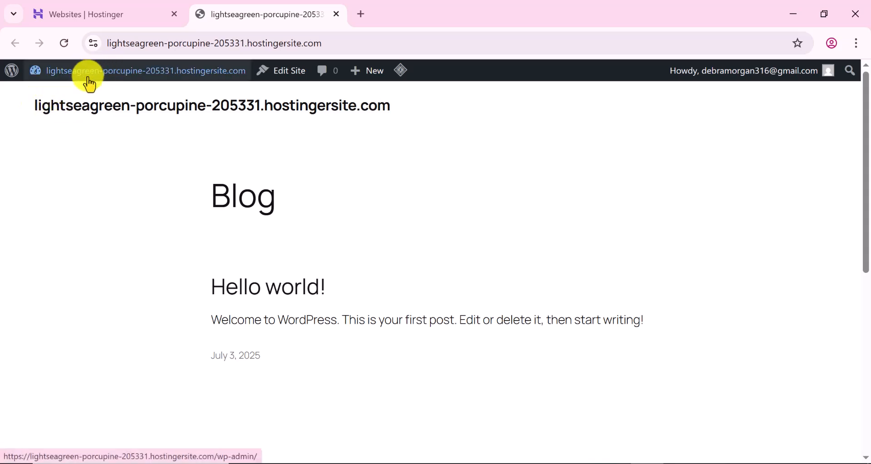
pyautogui.moveTo(374, 109); pyautogui.dragTo(23, 128)
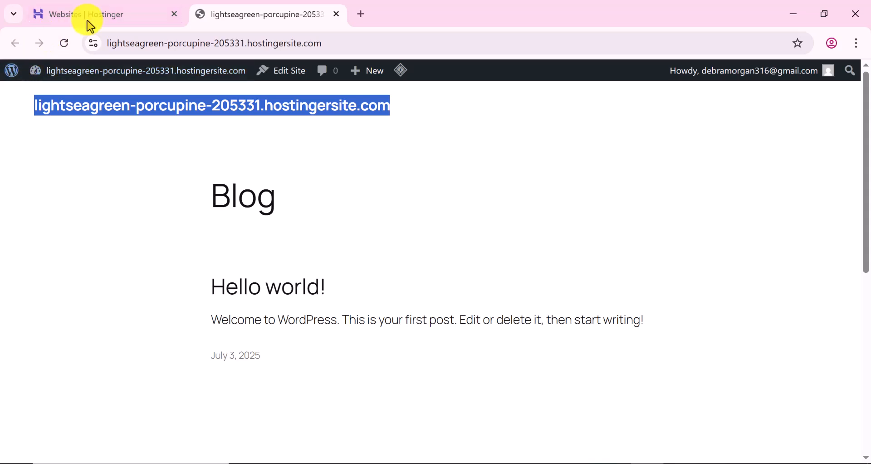
# - Return to hPanel, open the domain connection guide for goodnuel.com, and copy the nameserver ns1.dns-parking.com
pyautogui.click(137, 17)
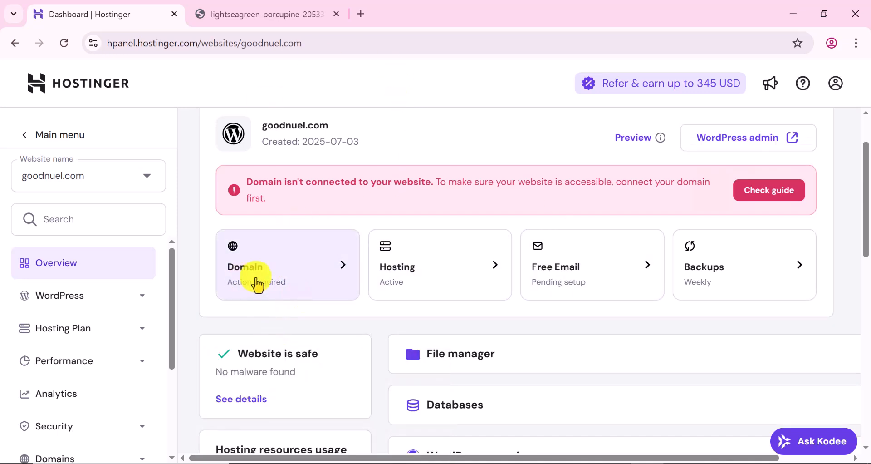
pyautogui.click(282, 285)
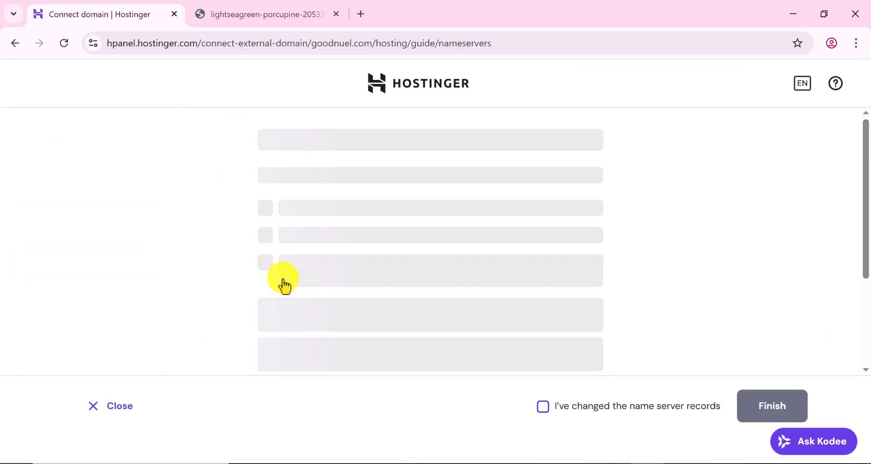
pyautogui.scroll(-2, 505, 318)
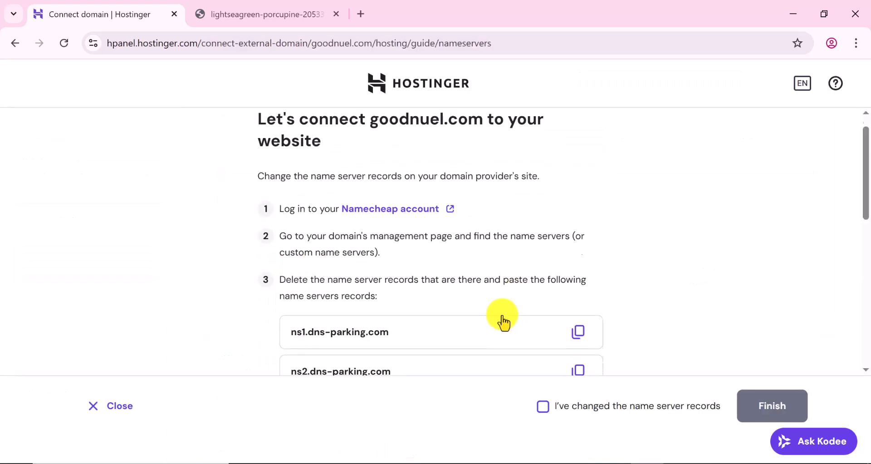
pyautogui.click(569, 292)
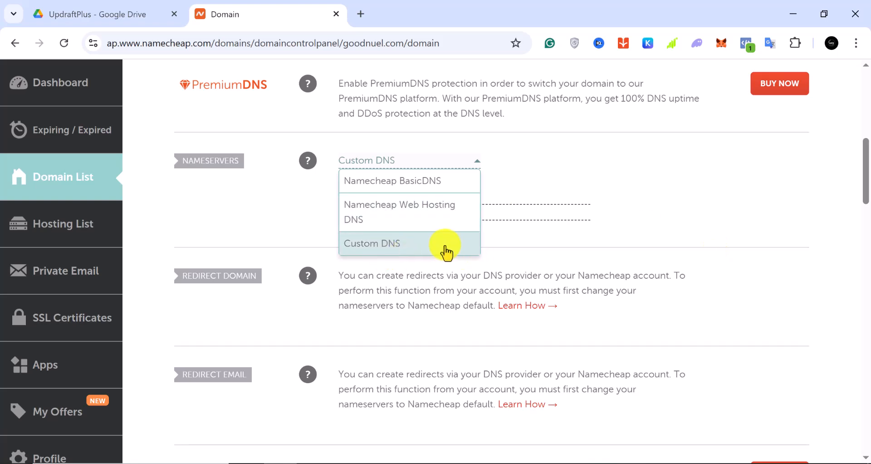
# - In Namecheap, select Custom DNS for goodnuel.com and replace the first nameserver with ns1.dns-parking.com
pyautogui.click(436, 243)
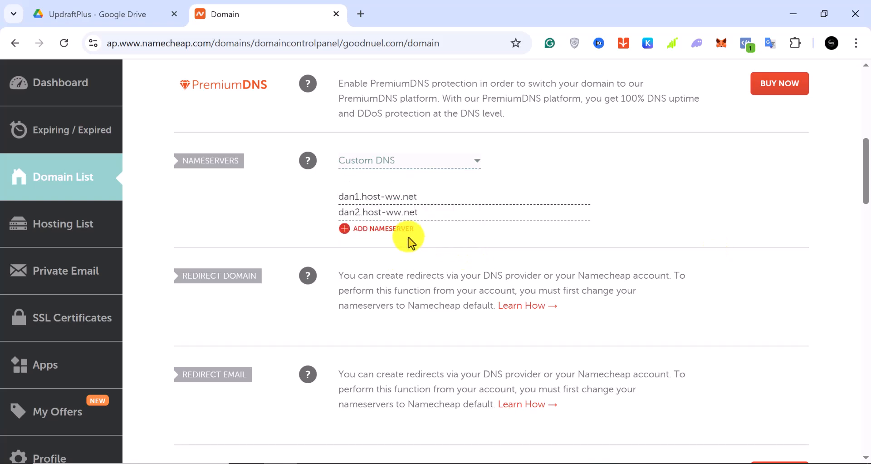
pyautogui.tripleClick(407, 196)
pyautogui.scroll(-1, 403, 193)
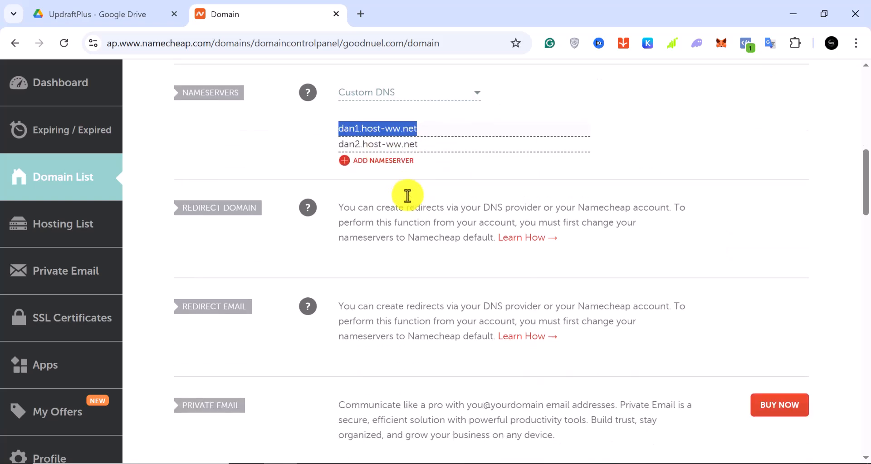
pyautogui.rightClick(406, 129)
pyautogui.click(460, 132)
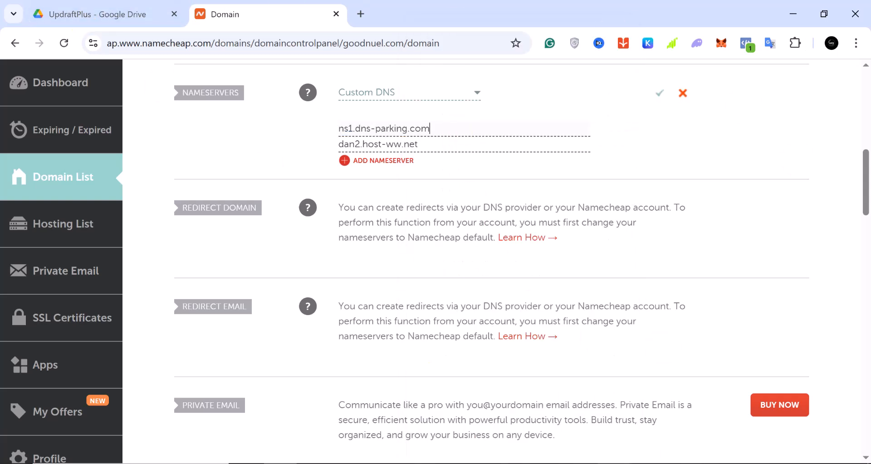
# - Copy the second nameserver, ns2.dns-parking.com, from Hostinger's connection guide and return to Namecheap's nameserver settings
pyautogui.click(648, 463)
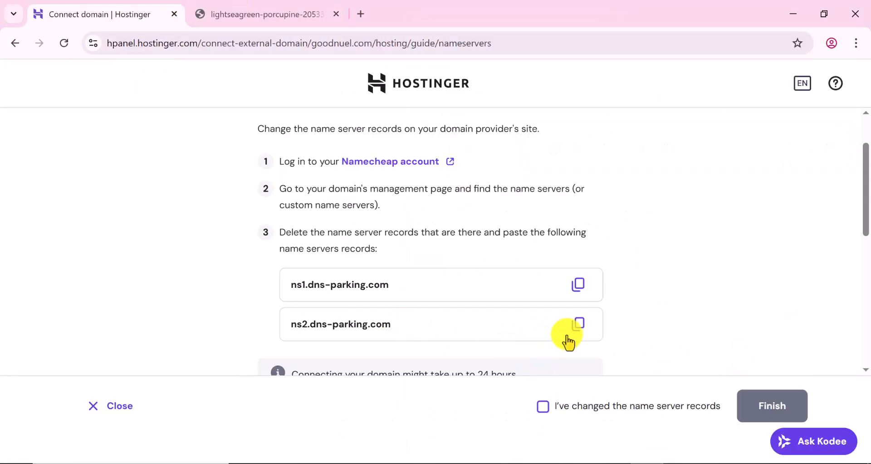
pyautogui.click(579, 324)
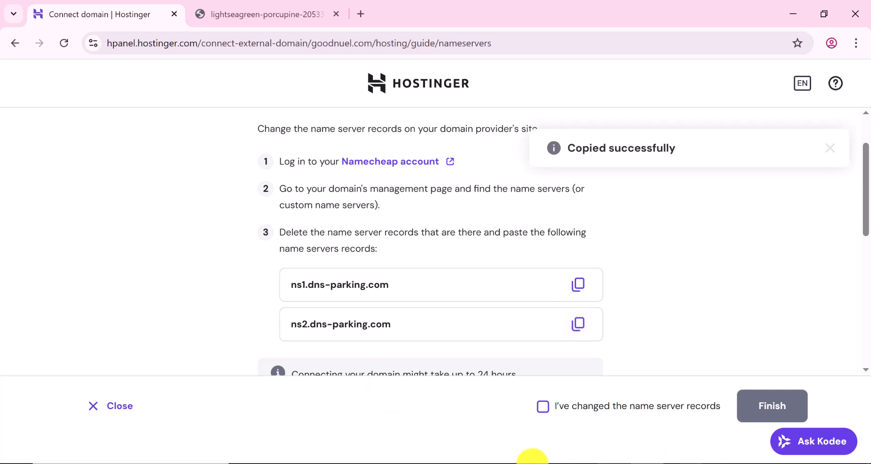
pyautogui.click(272, 461)
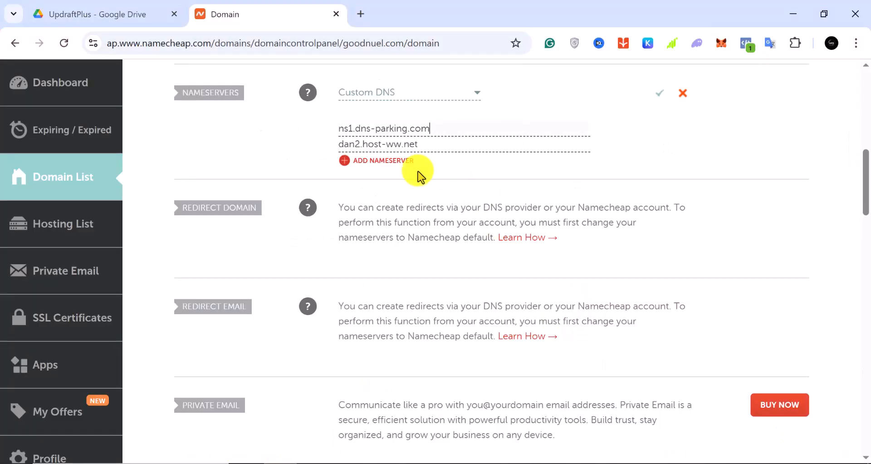
# - Replace the second nameserver of goodnuel.com with ns2.dns-parking.com and save the custom DNS settings
pyautogui.tripleClick(405, 143)
pyautogui.rightClick(399, 141)
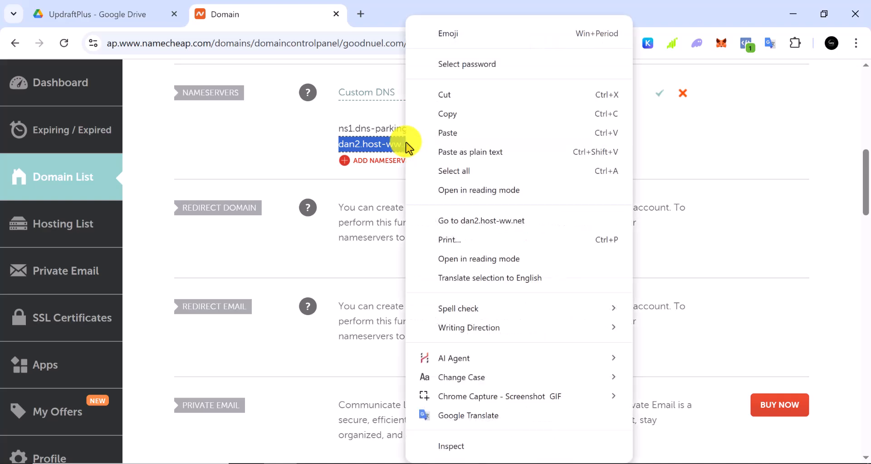
pyautogui.click(454, 131)
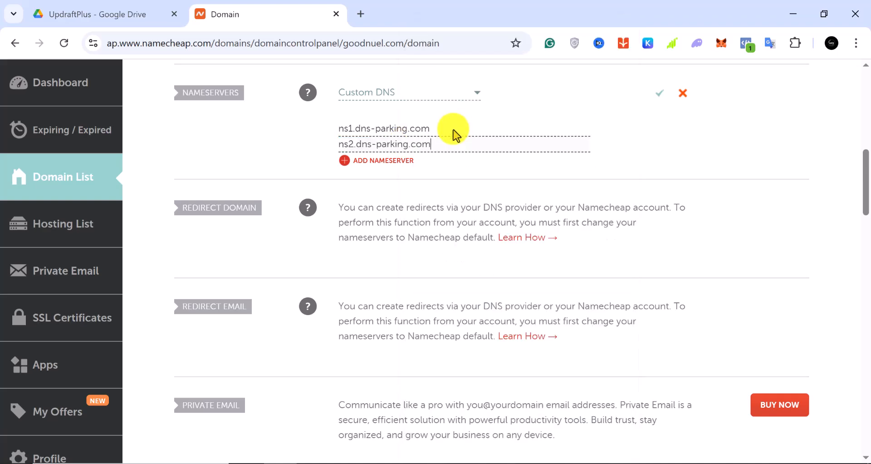
pyautogui.click(660, 96)
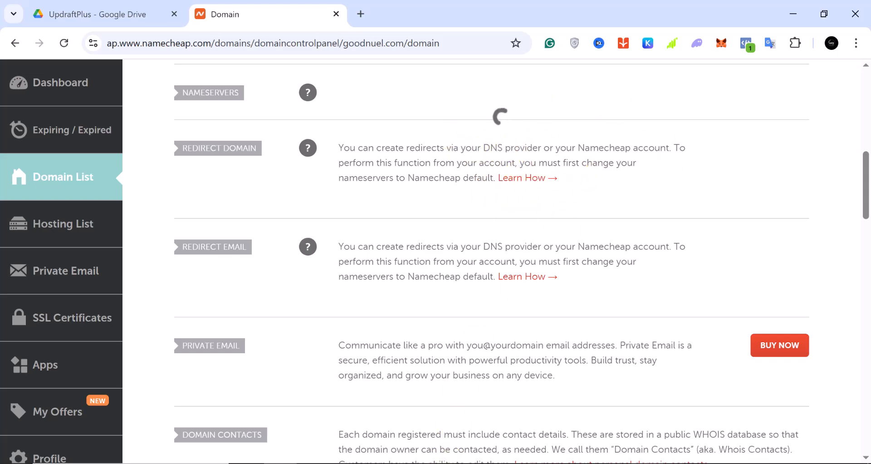
# - Switch to Hostinger, confirm that the name server records were changed, toggle the connection e-mail notification, and close the guide
pyautogui.click(647, 460)
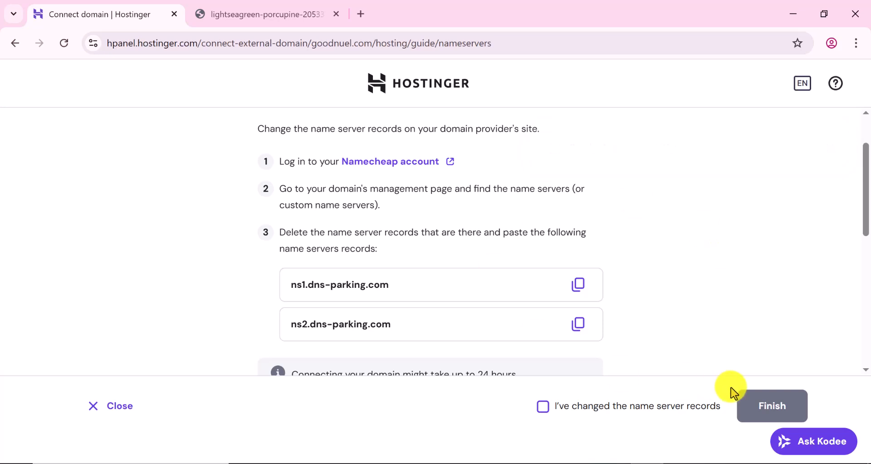
pyautogui.click(543, 406)
pyautogui.click(774, 408)
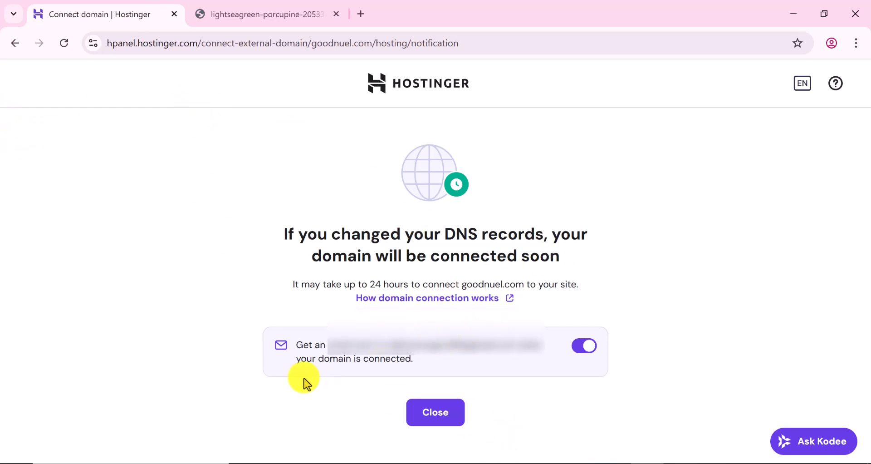
pyautogui.click(582, 346)
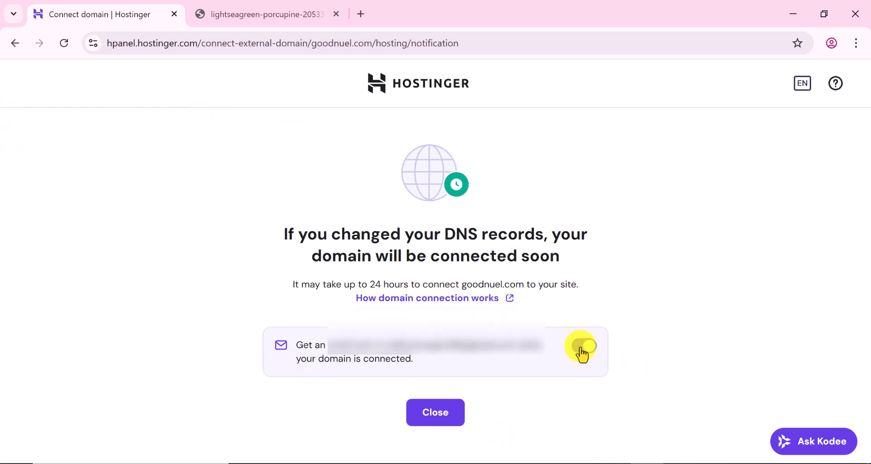
pyautogui.click(436, 413)
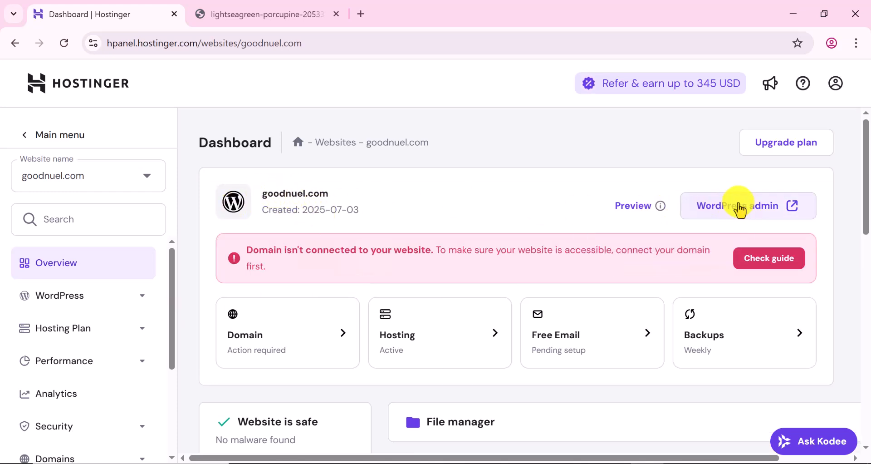
# - Open the WordPress admin of goodnuel.com from hPanel and go to the page for adding plugins
pyautogui.click(739, 210)
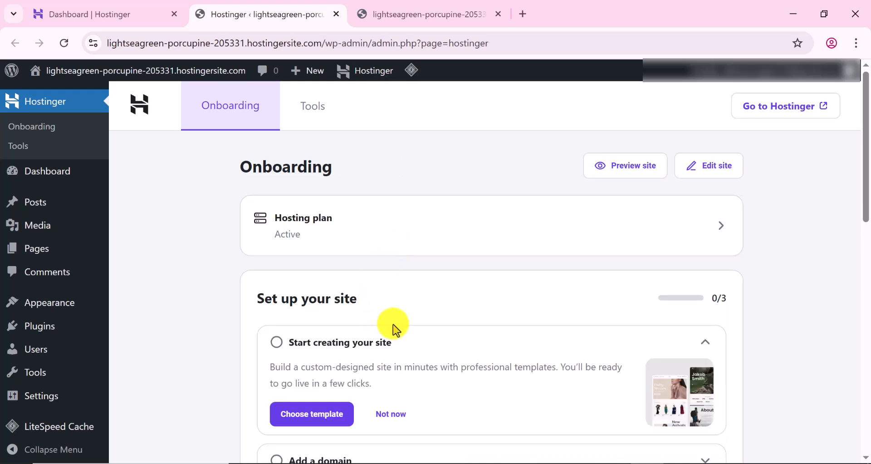
pyautogui.scroll(-3, 20, 318)
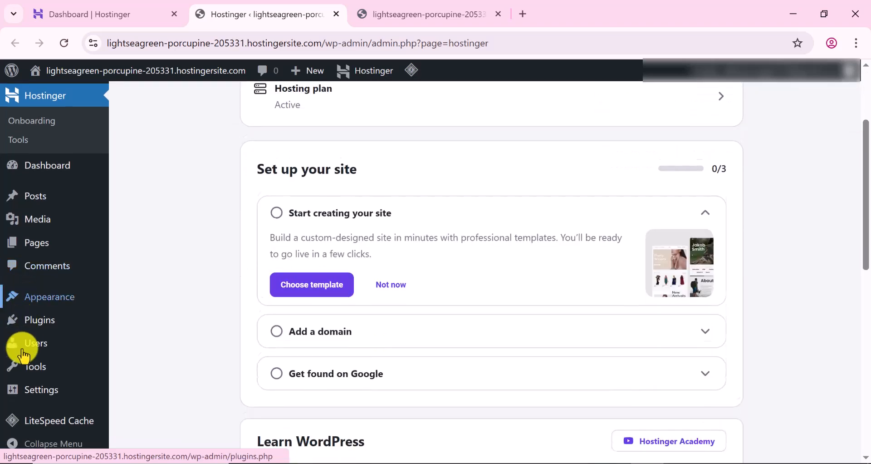
pyautogui.scroll(2, 32, 281)
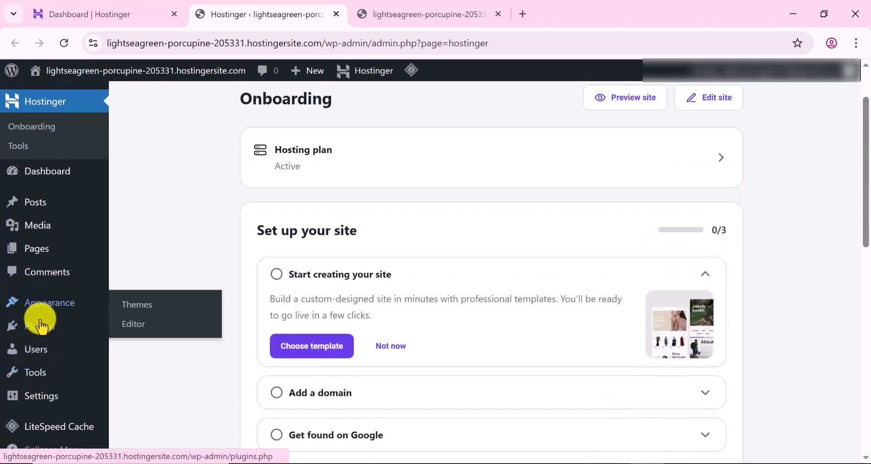
pyautogui.moveTo(33, 340)
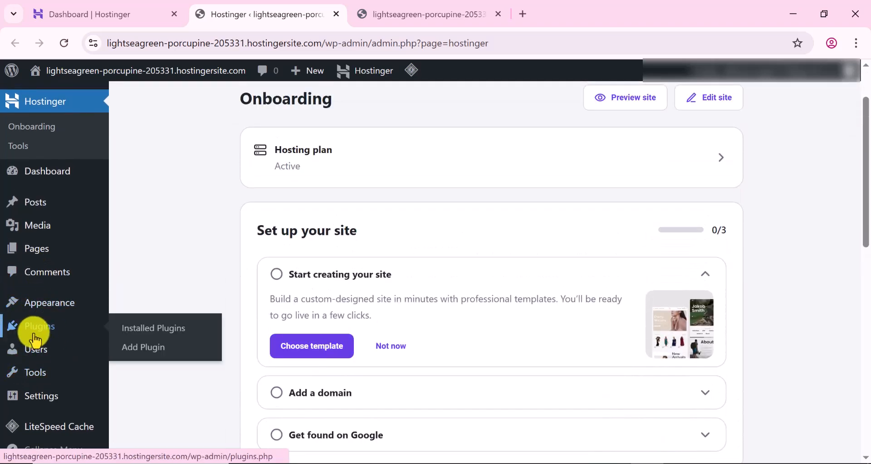
pyautogui.scroll(2, 33, 340)
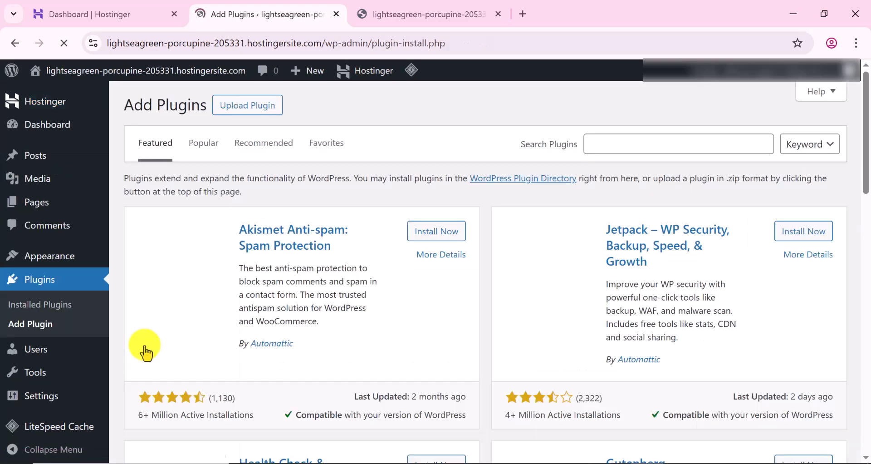
# - Search the plugins for "updraft", then install and activate UpdraftPlus: WP Backup & Migration Plugin
pyautogui.click(604, 145)
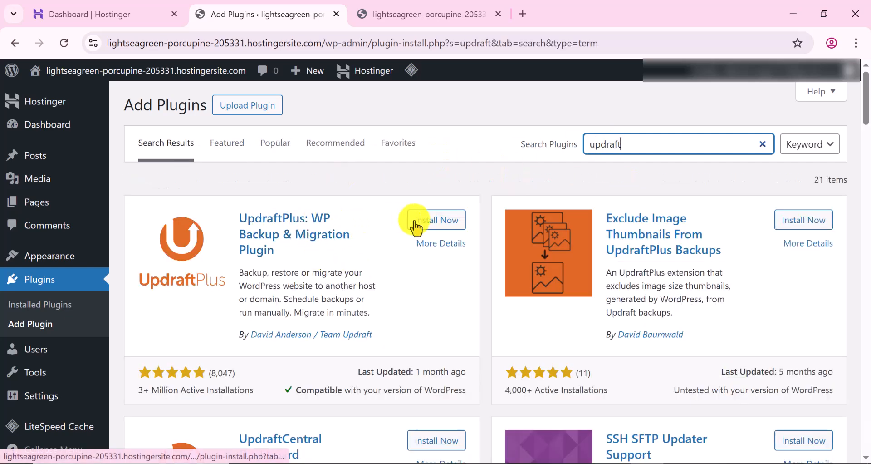
pyautogui.click(446, 225)
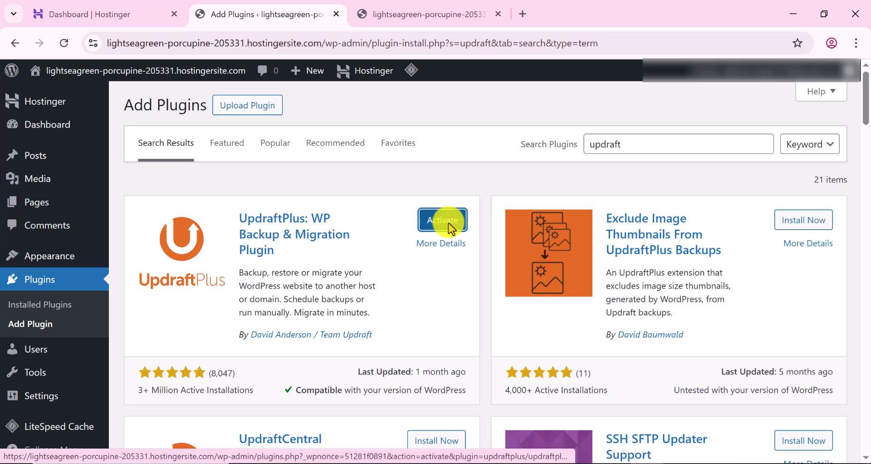
pyautogui.click(449, 222)
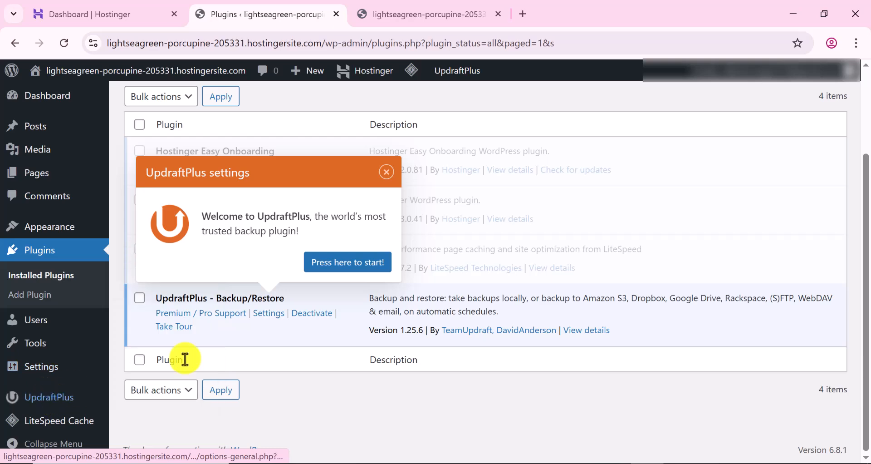
# - Open the UpdraftPlus settings page from the installed plugins and dismiss the first-backup tour
pyautogui.click(269, 313)
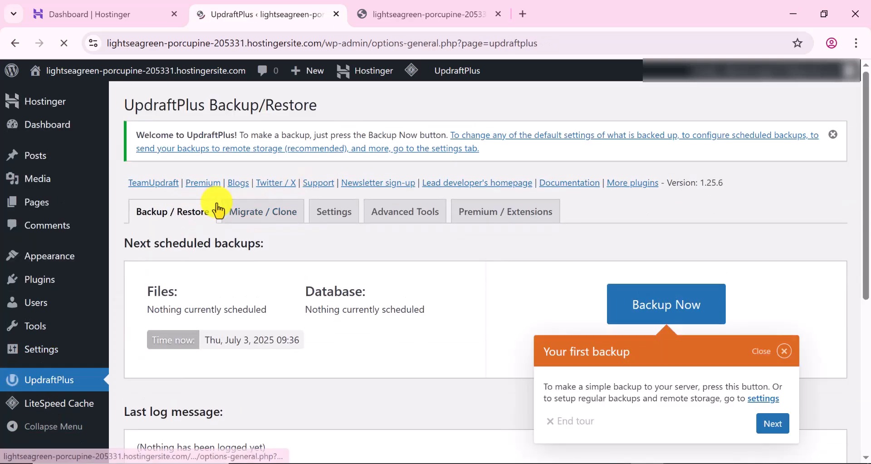
pyautogui.scroll(-4, 218, 202)
pyautogui.scroll(3, 229, 233)
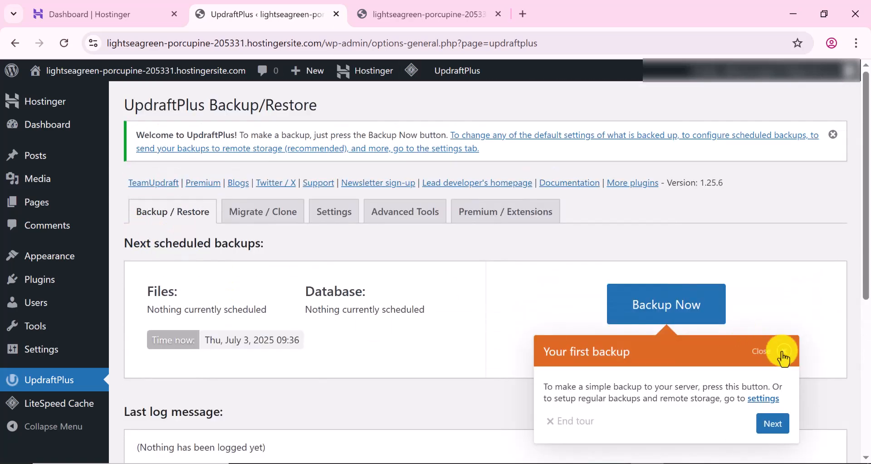
pyautogui.click(784, 351)
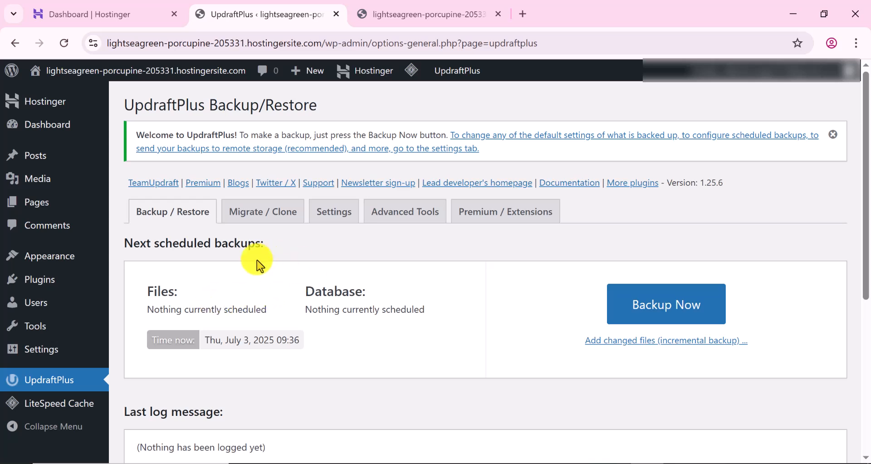
# - Choose Google Drive as the remote storage in the UpdraftPlus settings
pyautogui.click(333, 217)
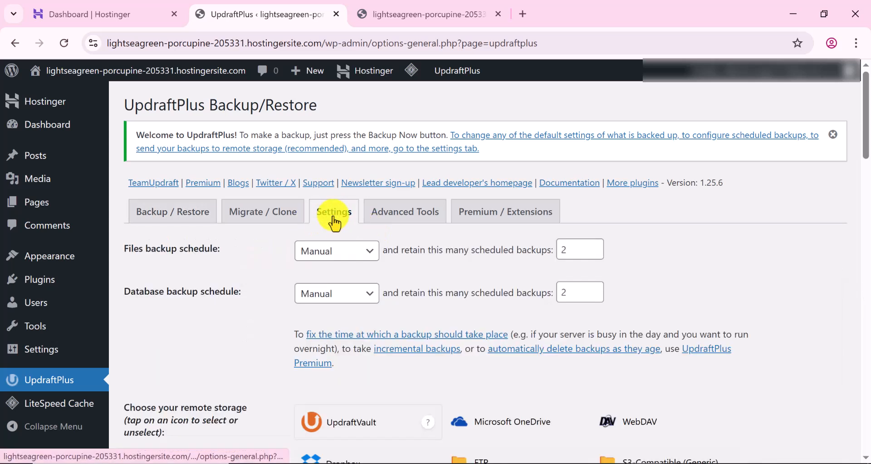
pyautogui.scroll(-5, 335, 226)
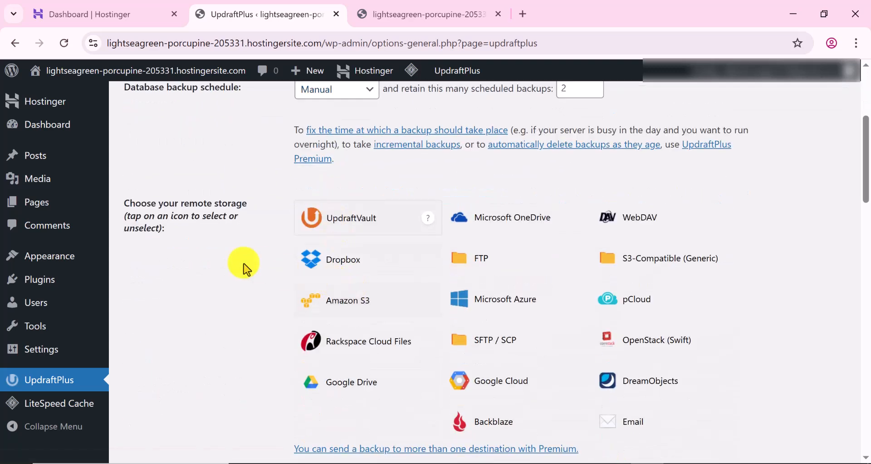
pyautogui.scroll(-4, 256, 267)
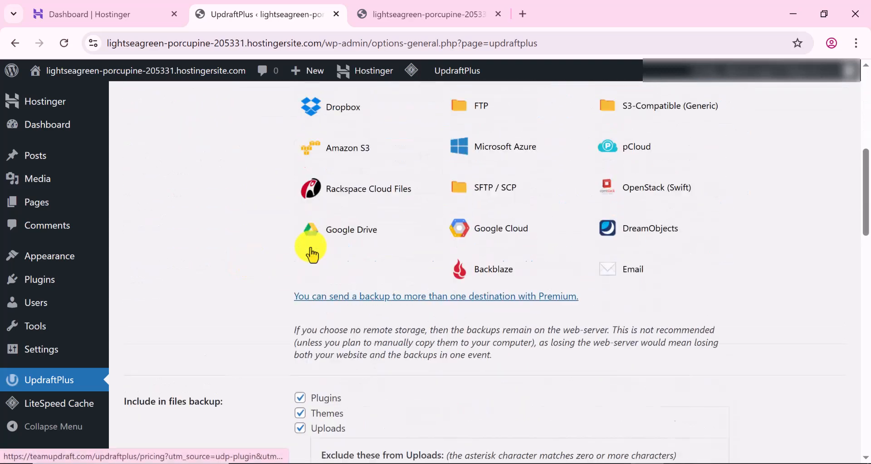
pyautogui.scroll(1, 312, 254)
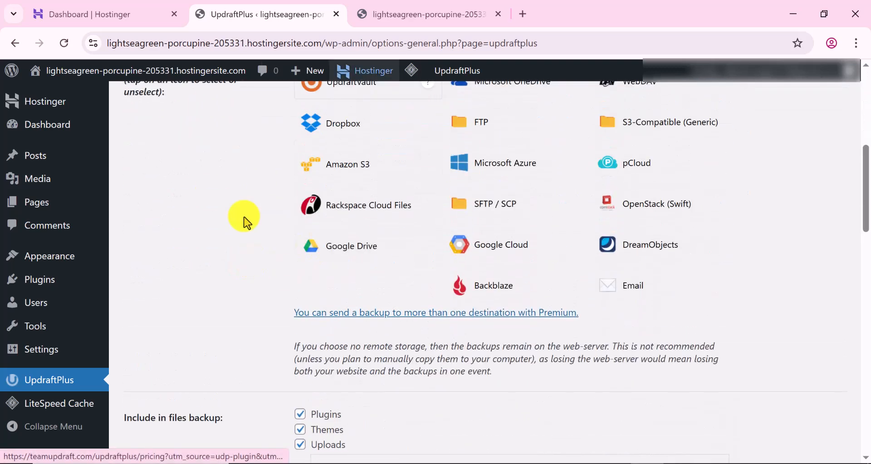
pyautogui.click(347, 255)
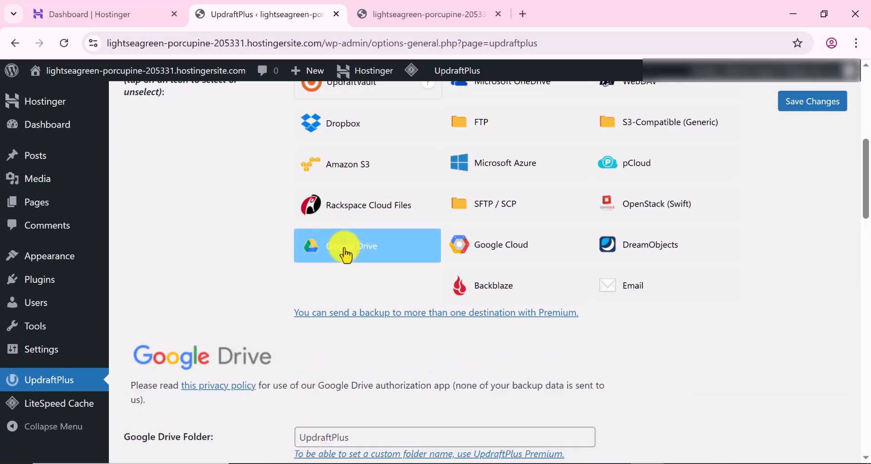
# - Start the Google Drive authentication, leave the settings page, and sign in with the Google account's e-mail
pyautogui.scroll(-6, 346, 252)
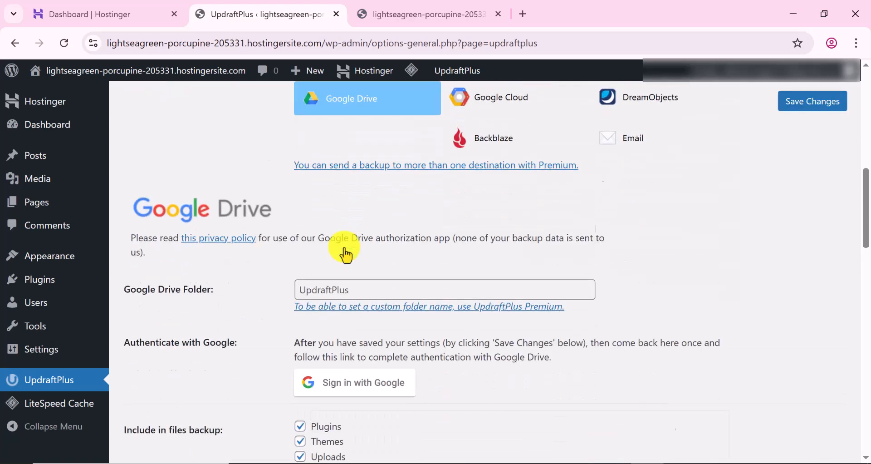
pyautogui.scroll(6, 331, 179)
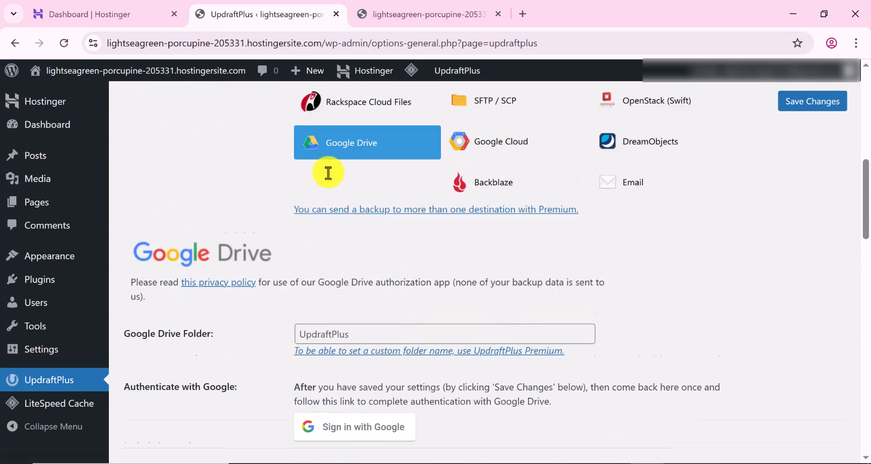
pyautogui.scroll(-7, 327, 178)
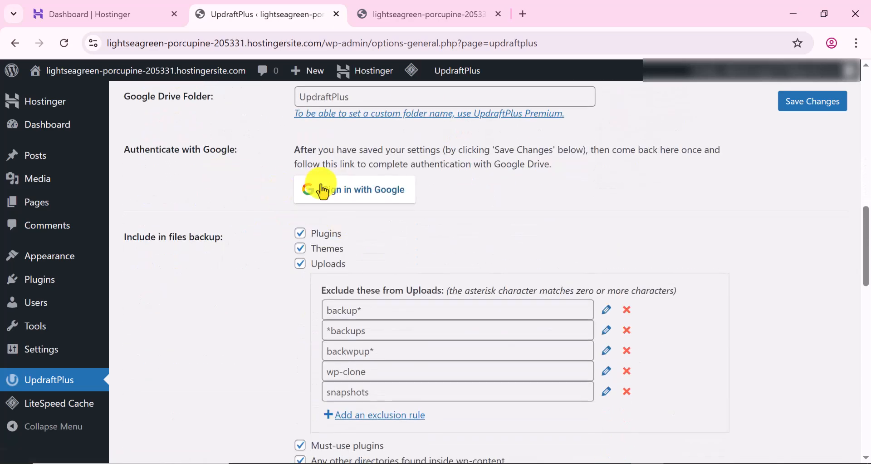
pyautogui.click(350, 199)
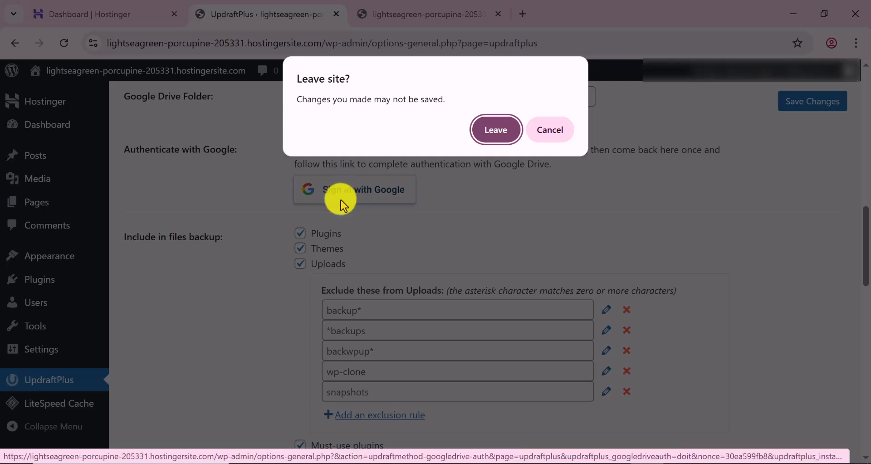
pyautogui.click(493, 131)
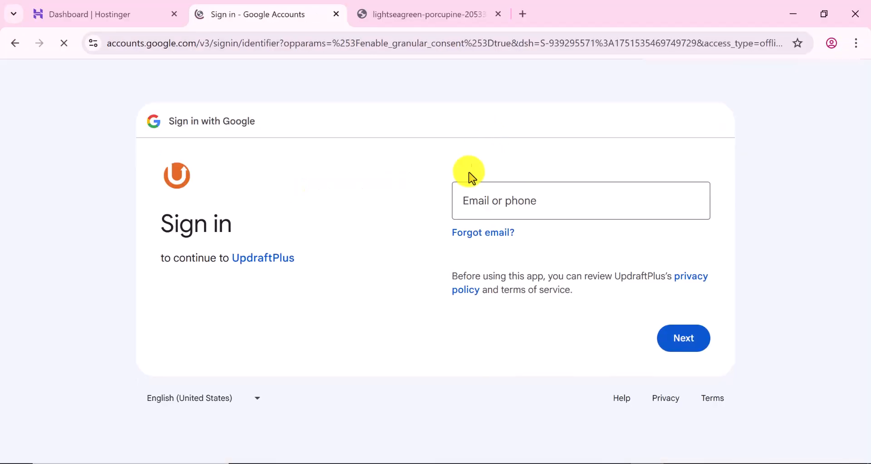
pyautogui.click(489, 203)
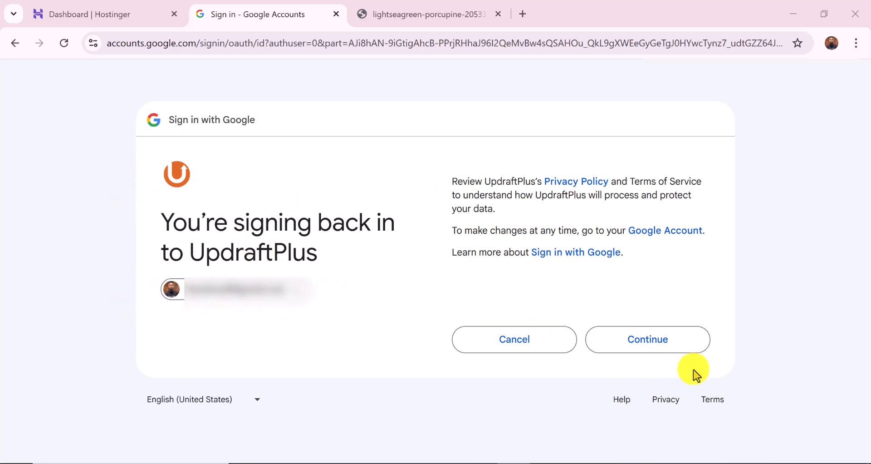
# - Grant UpdraftPlus access to the Google account and complete the Google Drive setup back on the WordPress site
pyautogui.click(653, 348)
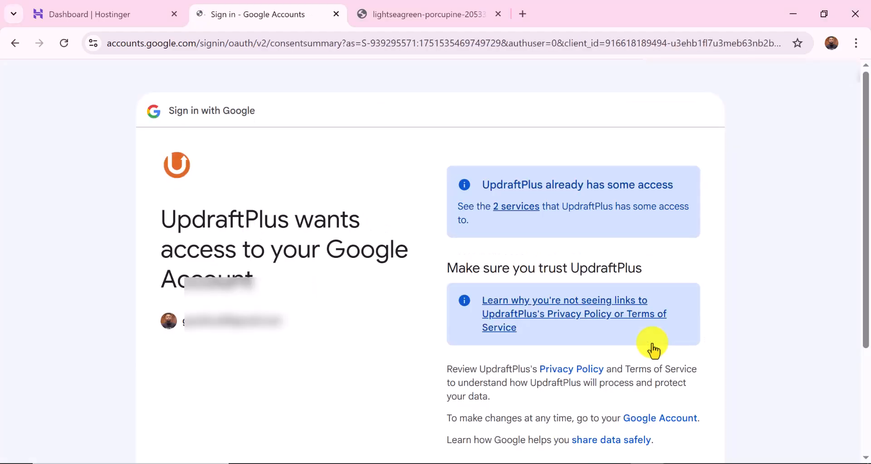
pyautogui.scroll(-3, 554, 222)
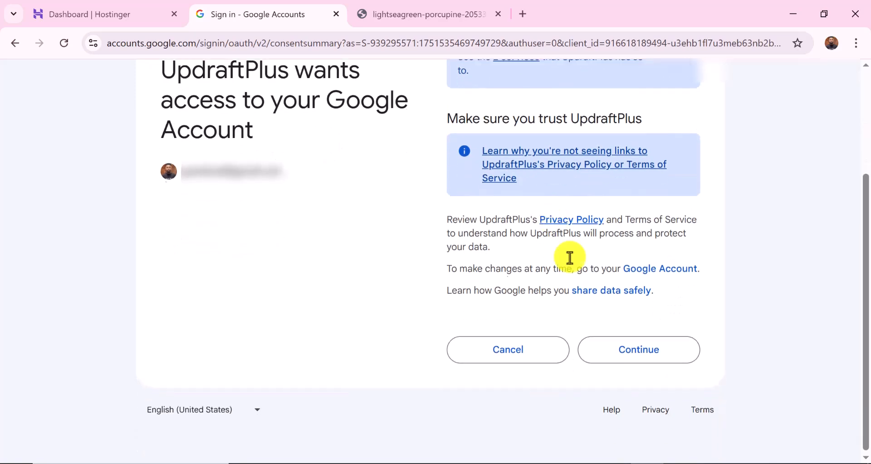
pyautogui.click(651, 358)
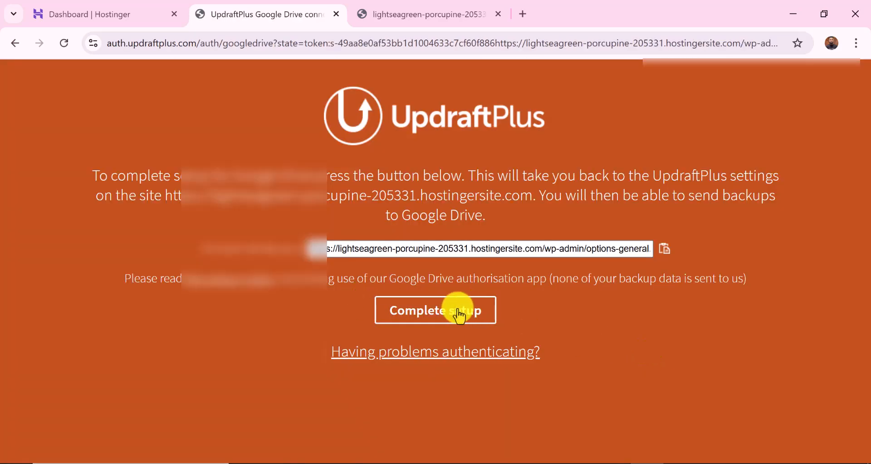
pyautogui.click(450, 316)
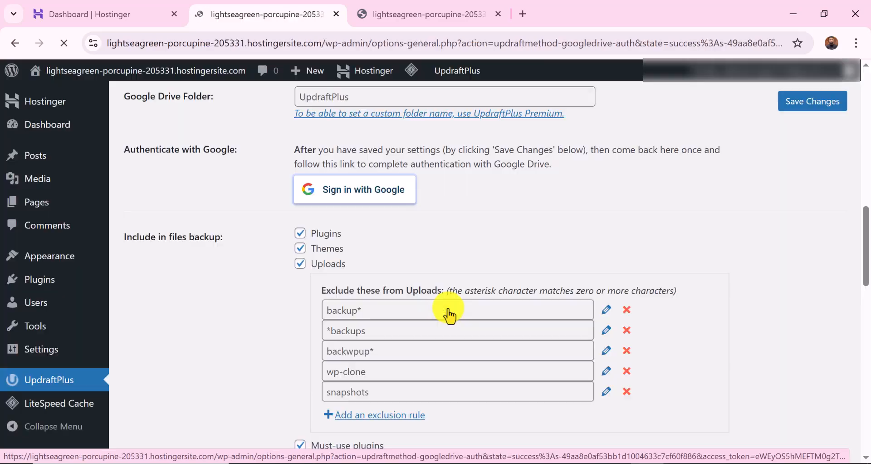
pyautogui.scroll(-5, 476, 291)
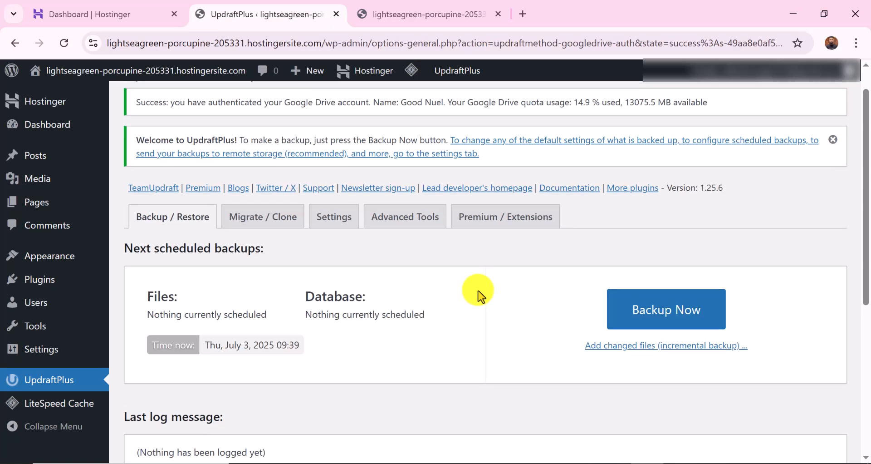
pyautogui.scroll(-1, 349, 228)
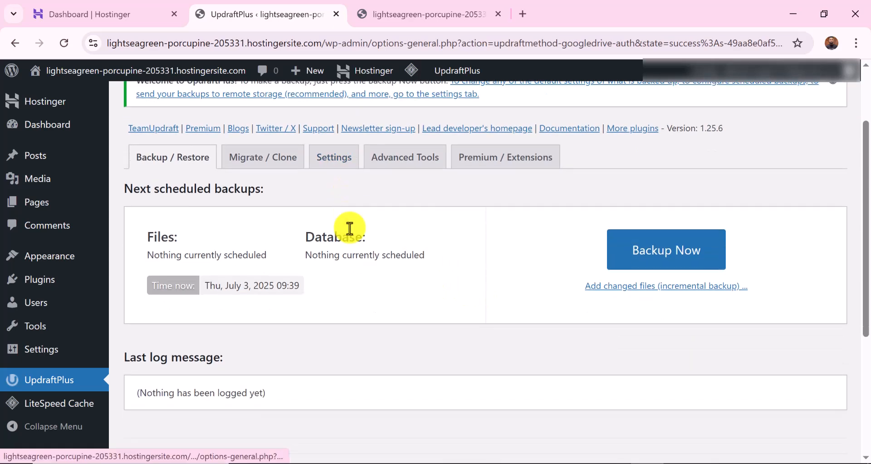
# - Rescan the remote storage for existing backups and accept adding all backup sets stored there
pyautogui.scroll(-5, 350, 228)
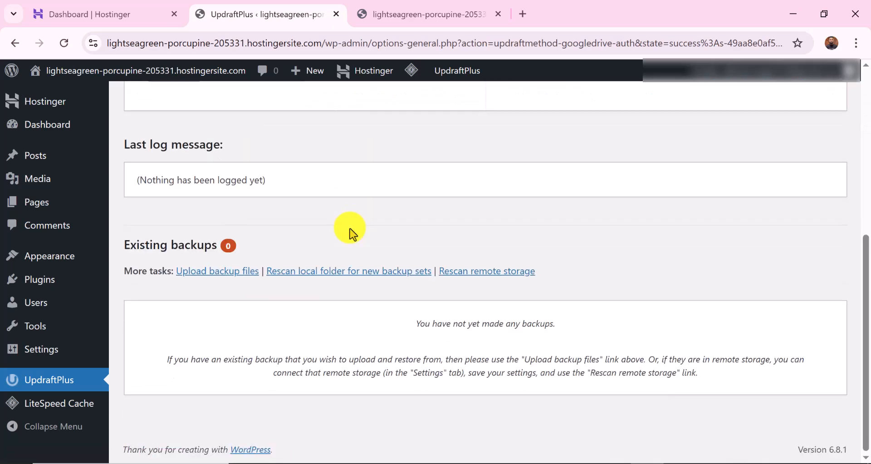
pyautogui.click(470, 278)
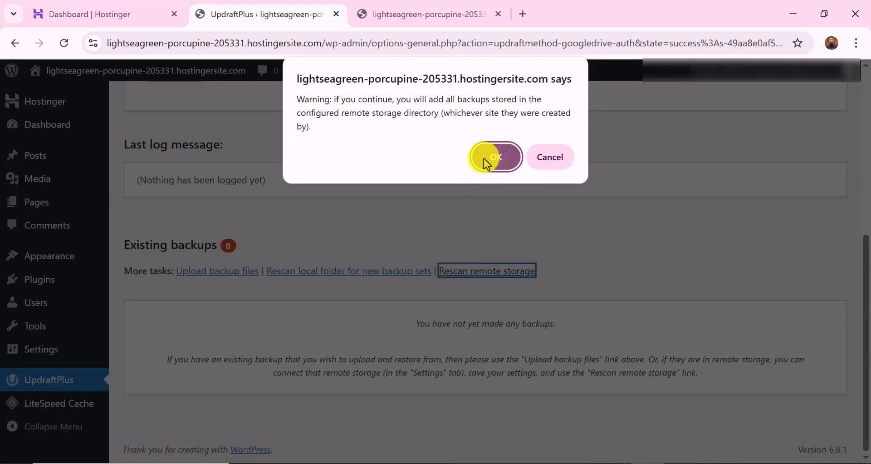
pyautogui.click(486, 158)
pyautogui.scroll(-2, 439, 299)
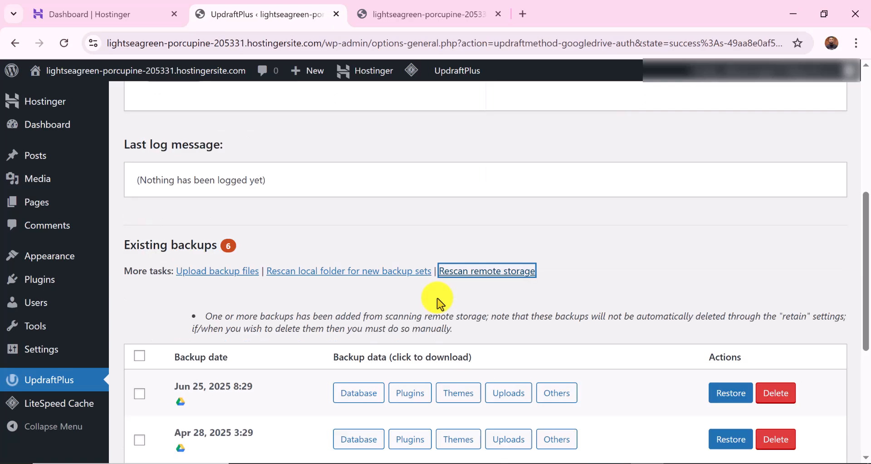
# - Start restoring the Jun 25, 2025 8:29 backup with Plugins, Themes, Uploads, Others and Database selected, and proceed to retrieving its files
pyautogui.scroll(-3, 286, 327)
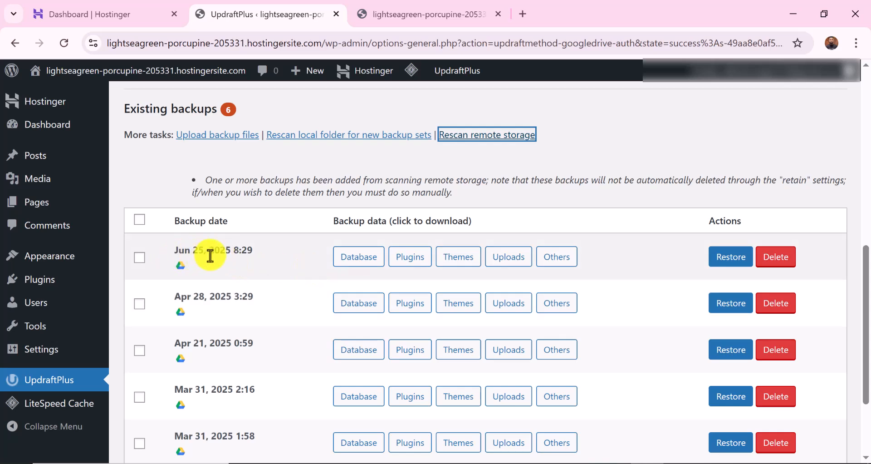
pyautogui.click(726, 257)
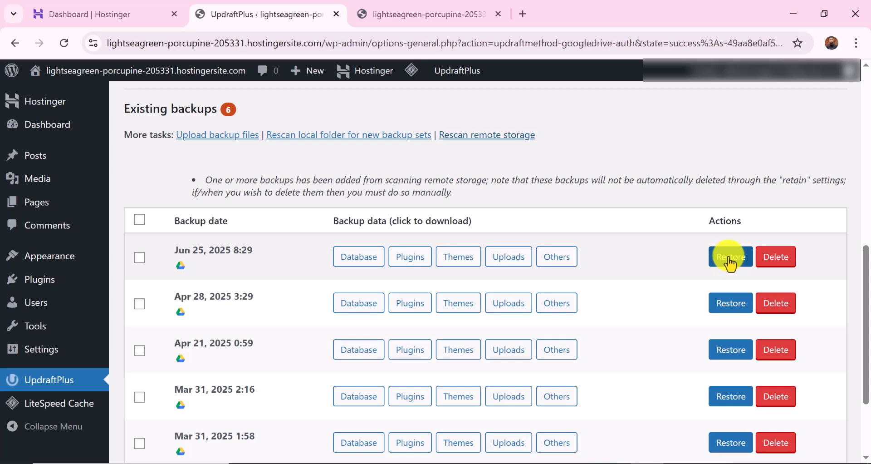
pyautogui.click(461, 169)
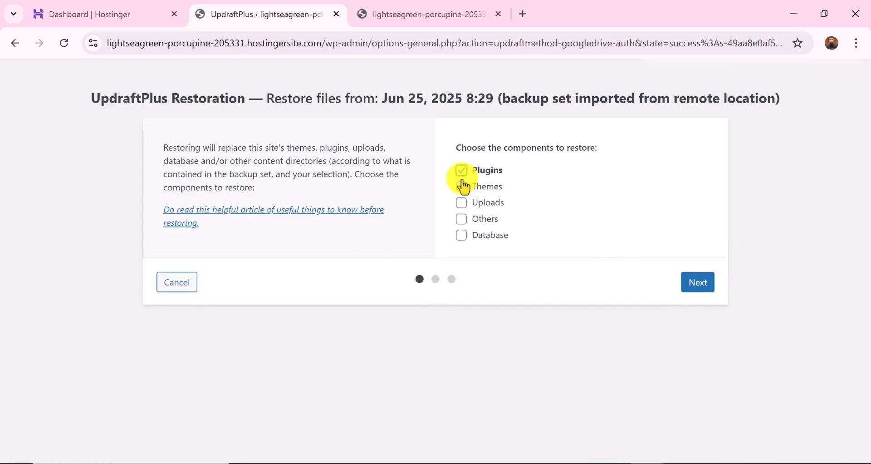
pyautogui.click(461, 186)
pyautogui.click(461, 204)
pyautogui.click(461, 220)
pyautogui.click(460, 235)
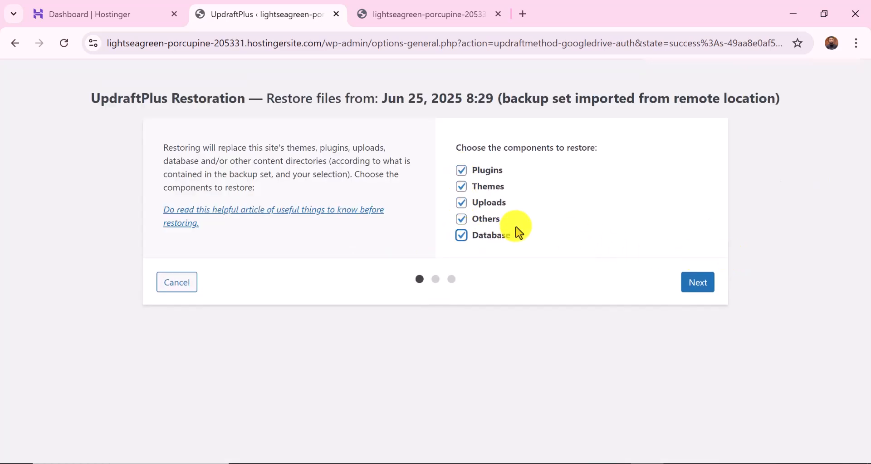
pyautogui.click(701, 287)
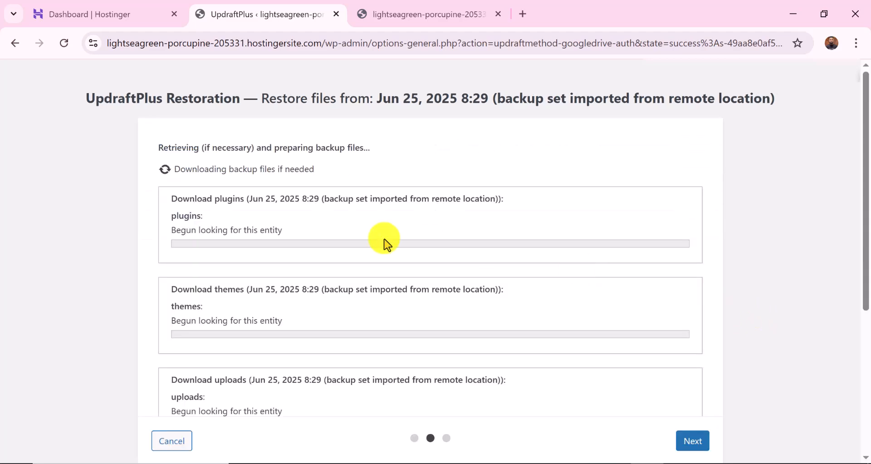
# - Follow the backup file downloads, carry out the restoration, and return to the UpdraftPlus configuration
pyautogui.scroll(-1, 362, 229)
pyautogui.scroll(-2, 362, 228)
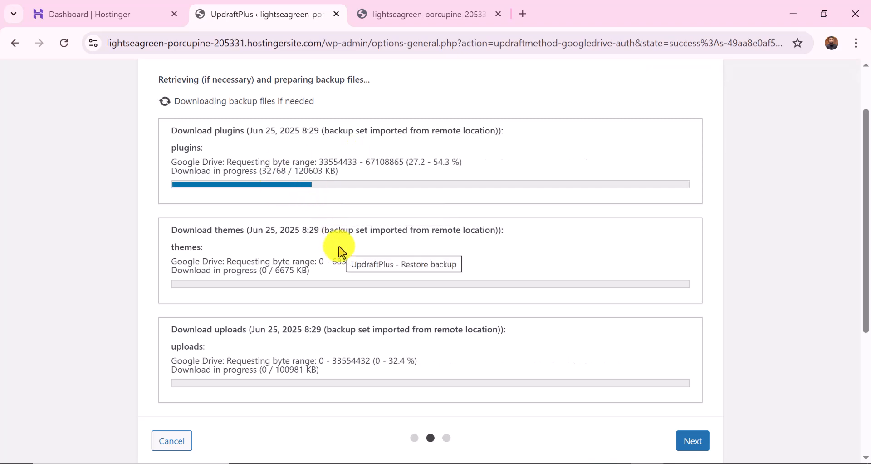
pyautogui.scroll(-5, 341, 252)
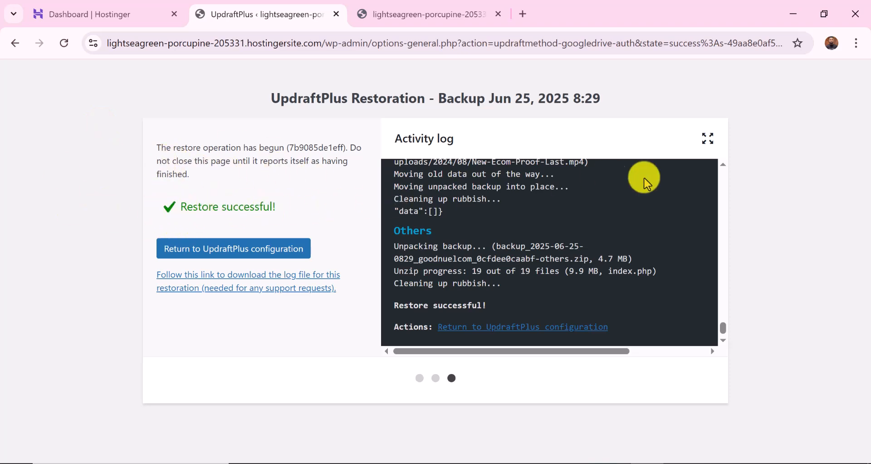
pyautogui.click(208, 256)
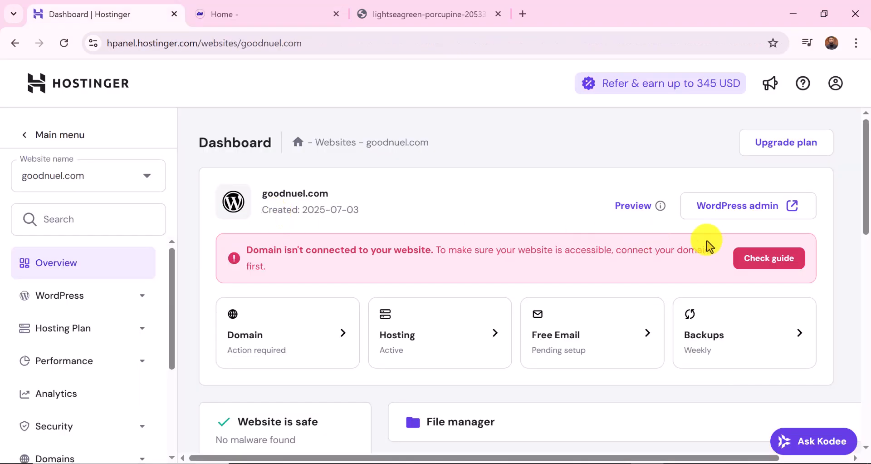
# - Copy the domain goodnuel.com from the Hostinger dashboard and open it in a new browser tab
pyautogui.moveTo(330, 194); pyautogui.dragTo(259, 200)
pyautogui.rightClick(281, 192)
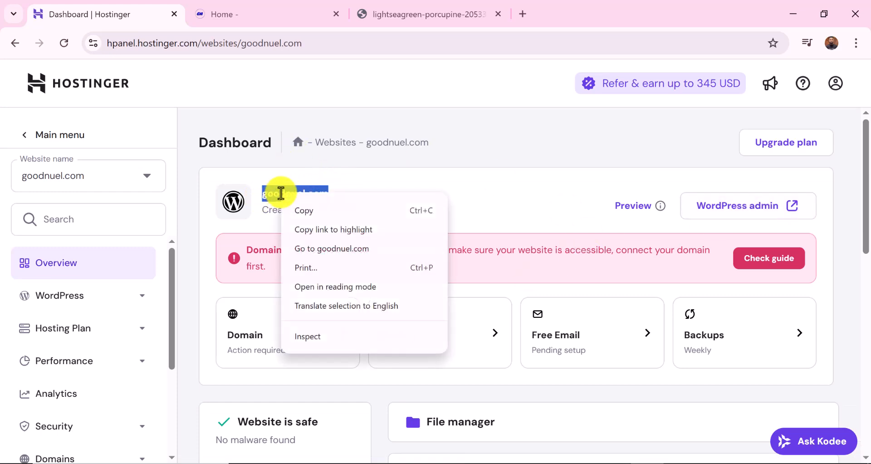
pyautogui.click(309, 210)
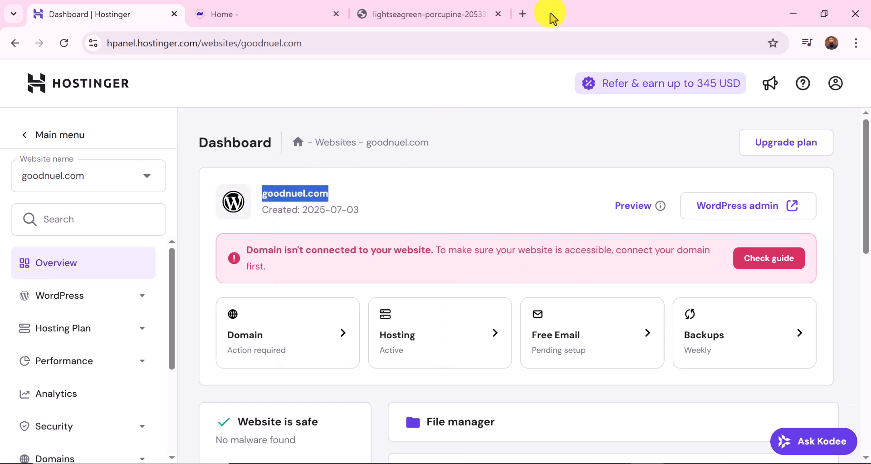
pyautogui.click(520, 15)
pyautogui.rightClick(218, 42)
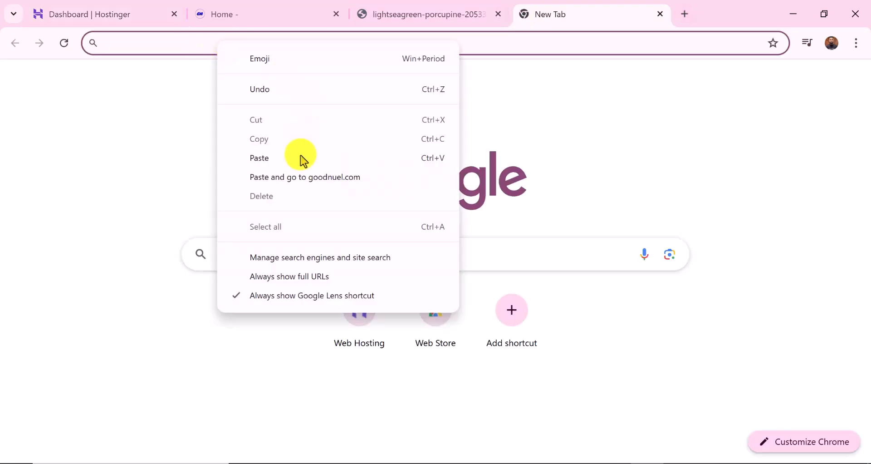
pyautogui.click(302, 178)
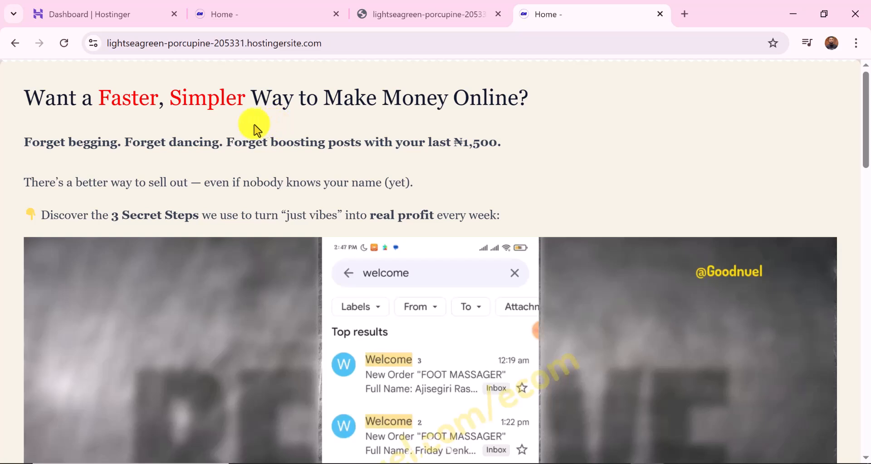
# - Check the address and review the restored home page from its headline down to the sign-up form
pyautogui.moveTo(322, 43); pyautogui.dragTo(105, 55)
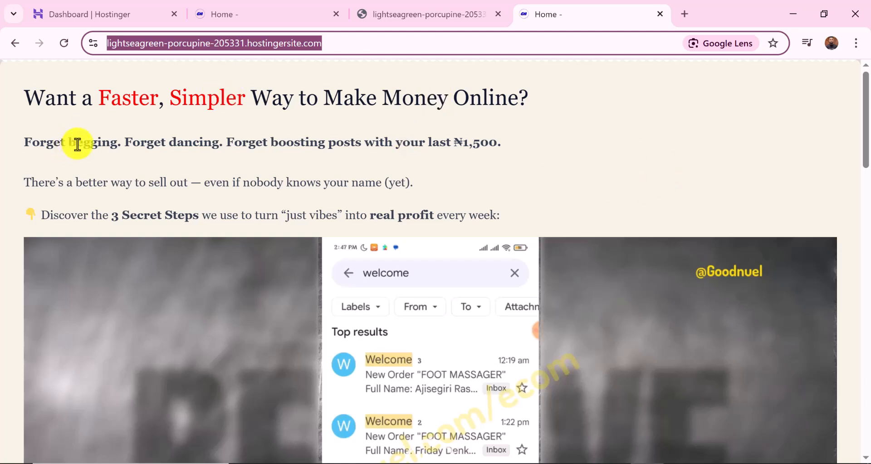
pyautogui.scroll(-15, 77, 144)
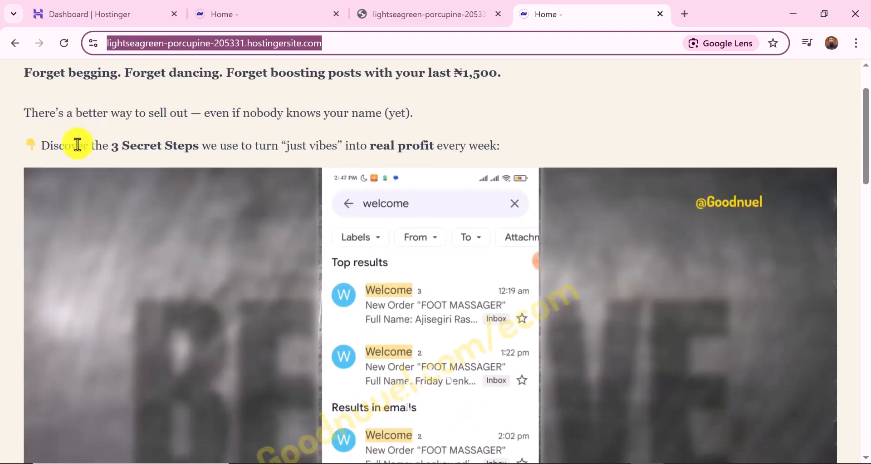
pyautogui.scroll(-5, 77, 144)
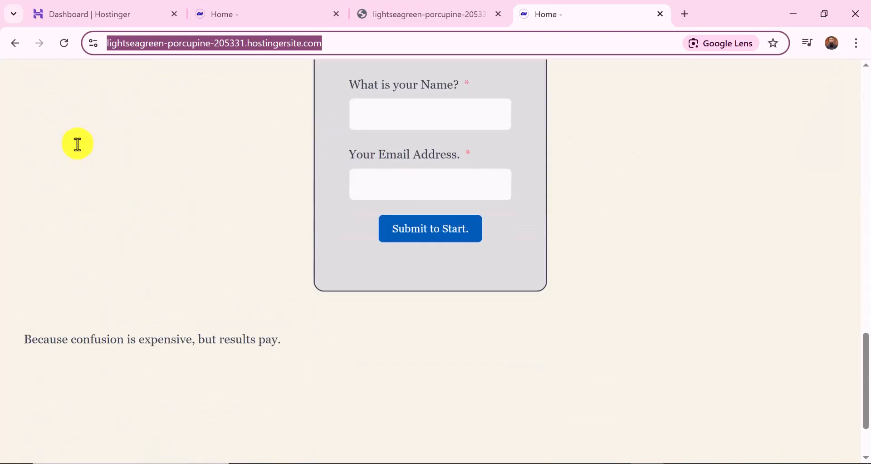
pyautogui.scroll(9, 78, 144)
pyautogui.scroll(11, 78, 144)
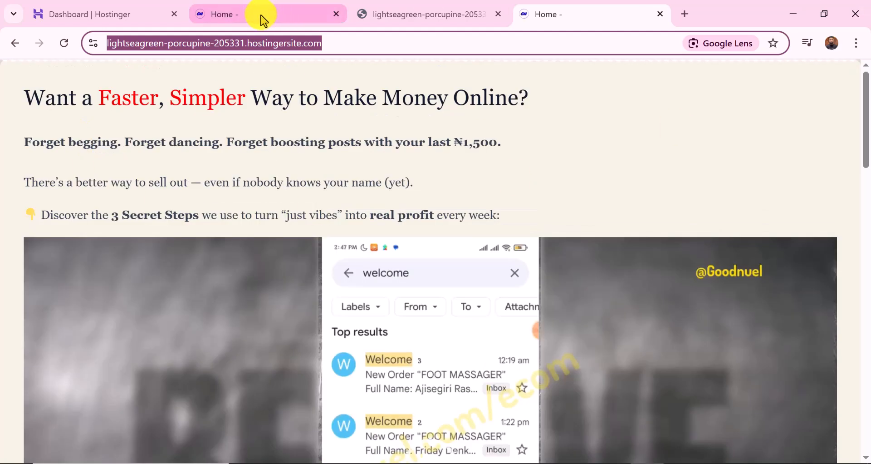
pyautogui.moveTo(260, 15)
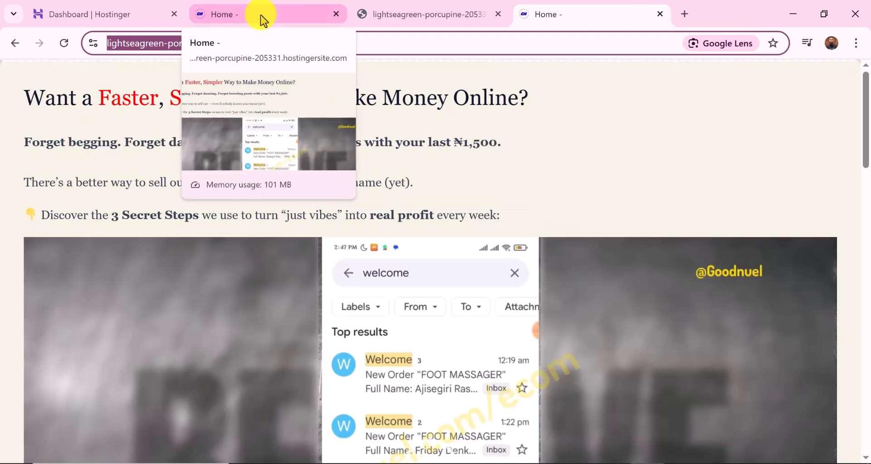